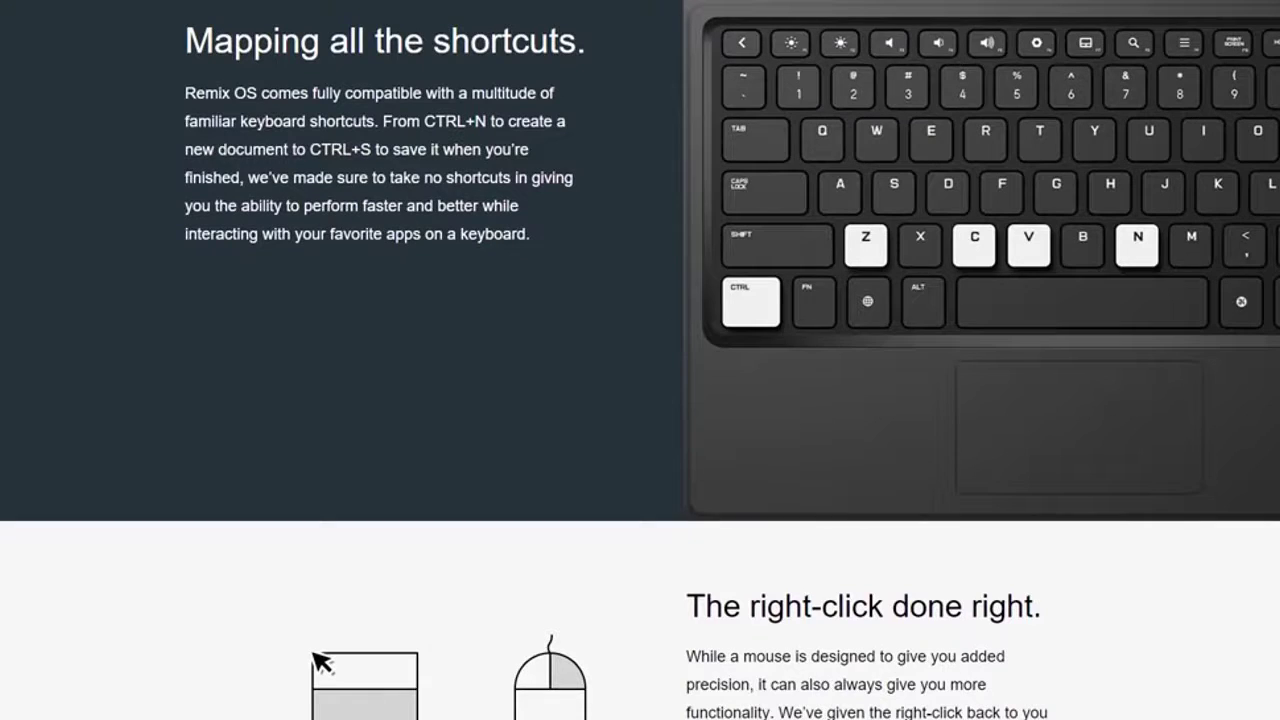
Look through the Remix OS feature page, from the keyboard shortcuts section down to the updates section
{"action": "scroll", "coordinate": [640, 360], "scroll_direction": "down", "scroll_amount": 10}
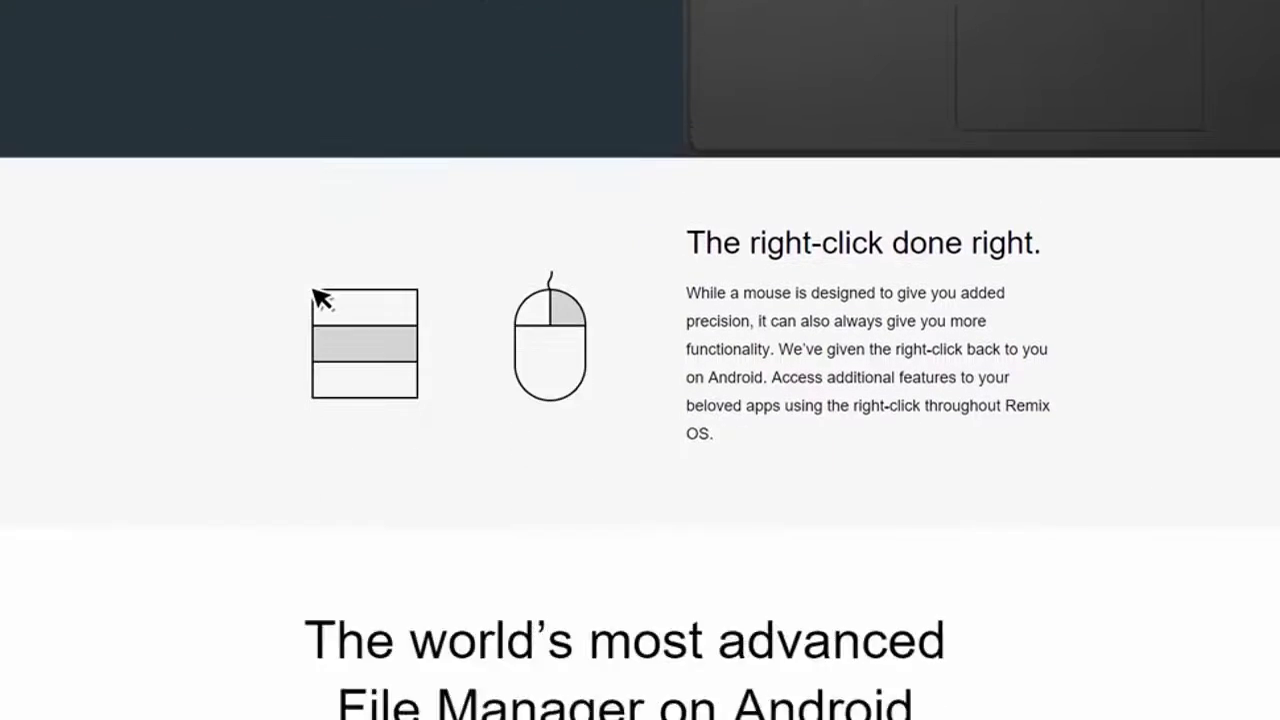
{"action": "scroll", "coordinate": [640, 360], "scroll_direction": "down", "scroll_amount": 10}
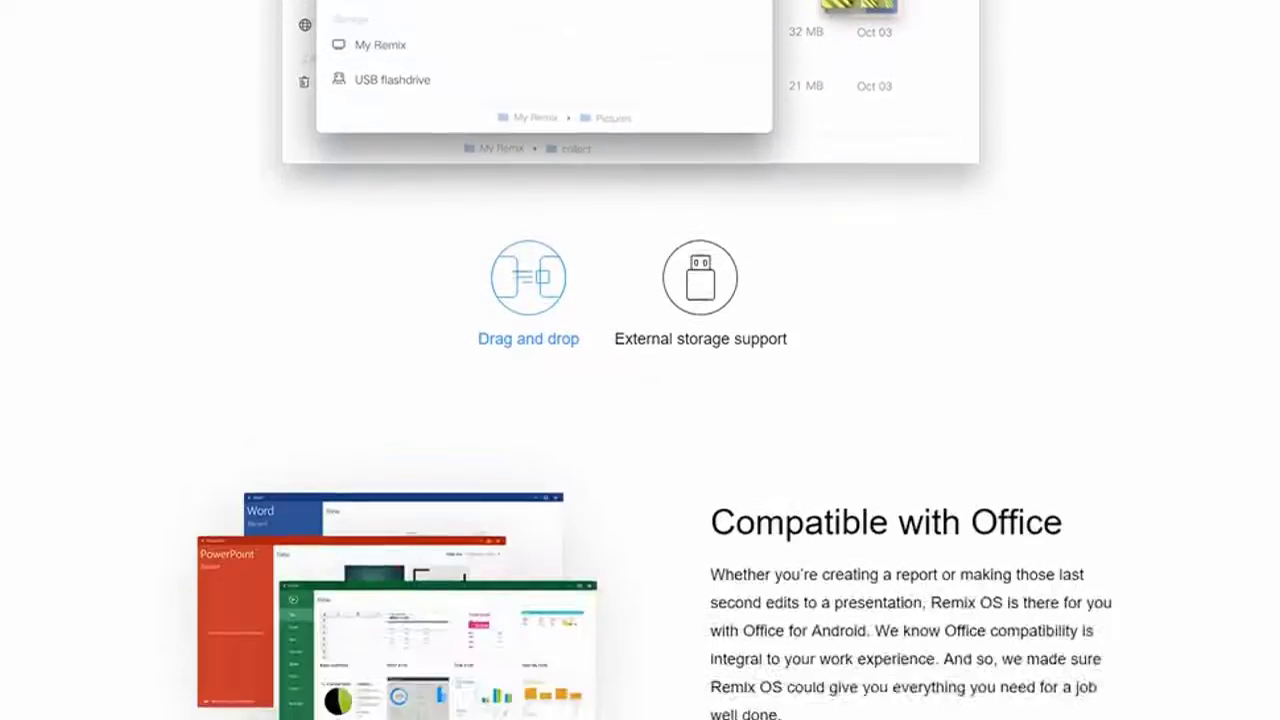
{"action": "scroll", "coordinate": [640, 360], "scroll_direction": "down", "scroll_amount": 5}
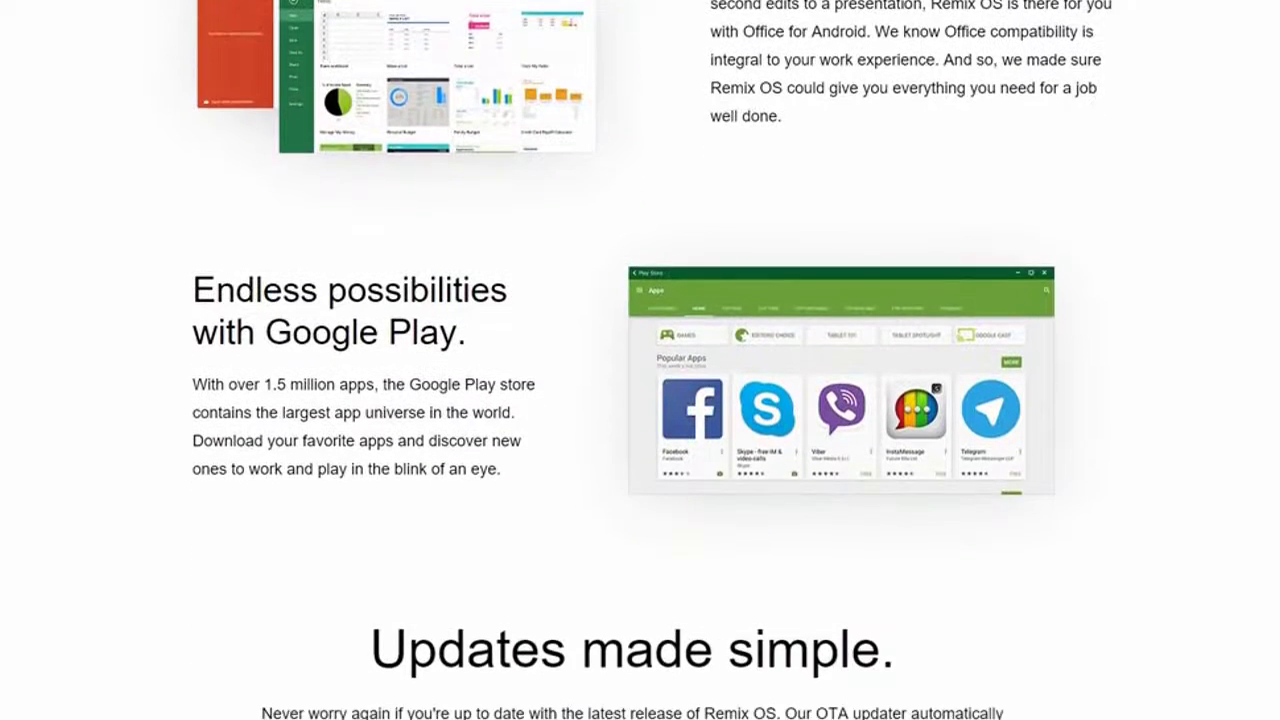
{"action": "scroll", "coordinate": [640, 360], "scroll_direction": "down", "scroll_amount": 3}
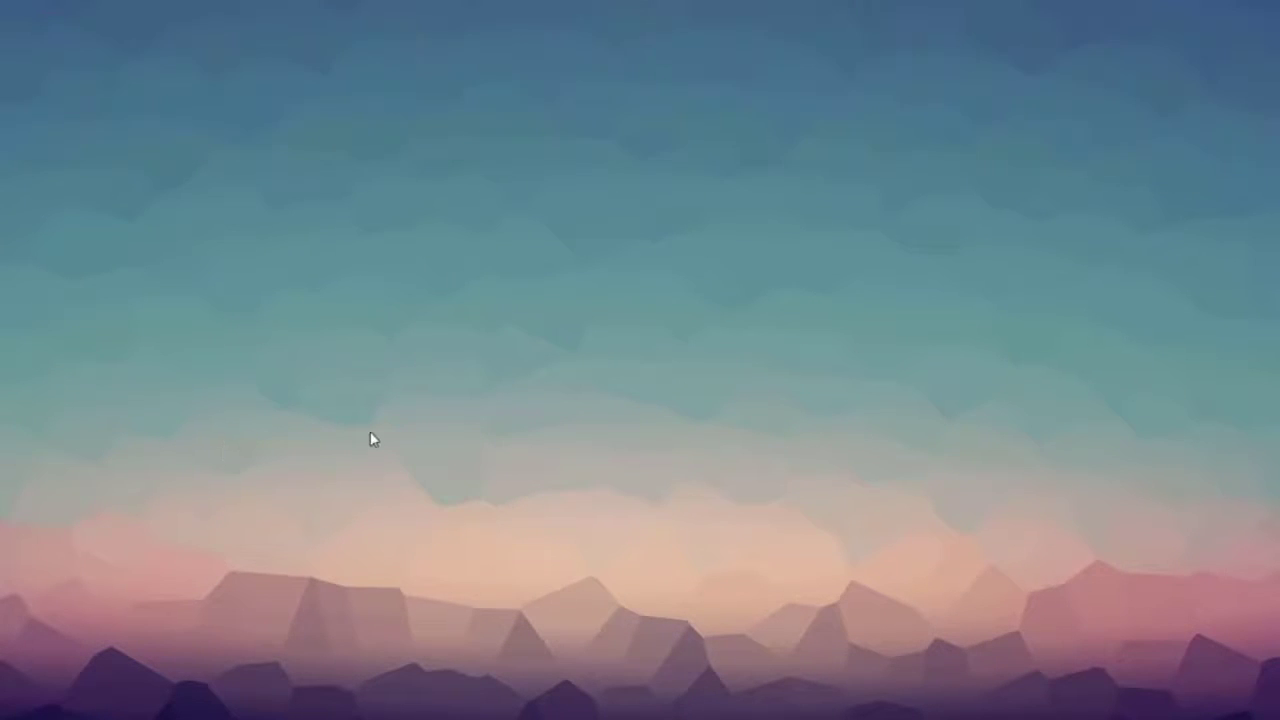
Open Computer Management and display Disk Management to inspect the installed disks
{"action": "key", "text": "super"}
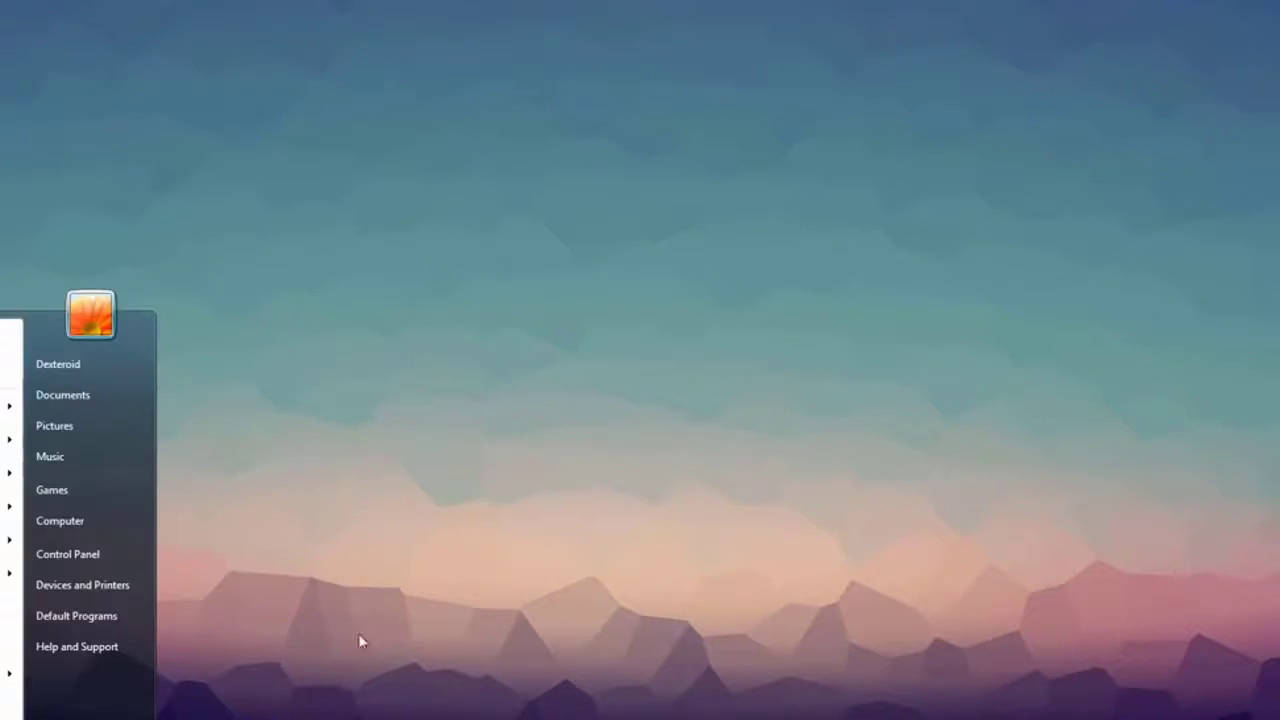
{"action": "right_click", "coordinate": [78, 524]}
{"action": "left_click", "coordinate": [160, 563]}
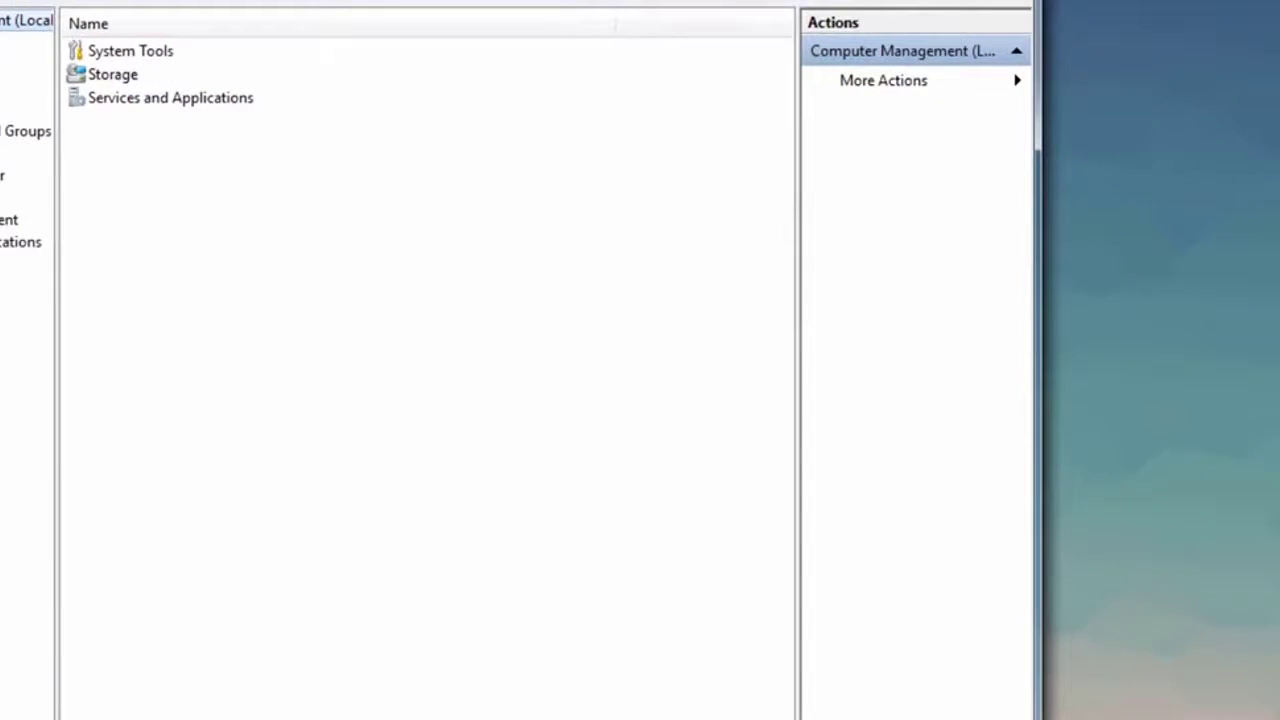
{"action": "left_click", "coordinate": [6, 220]}
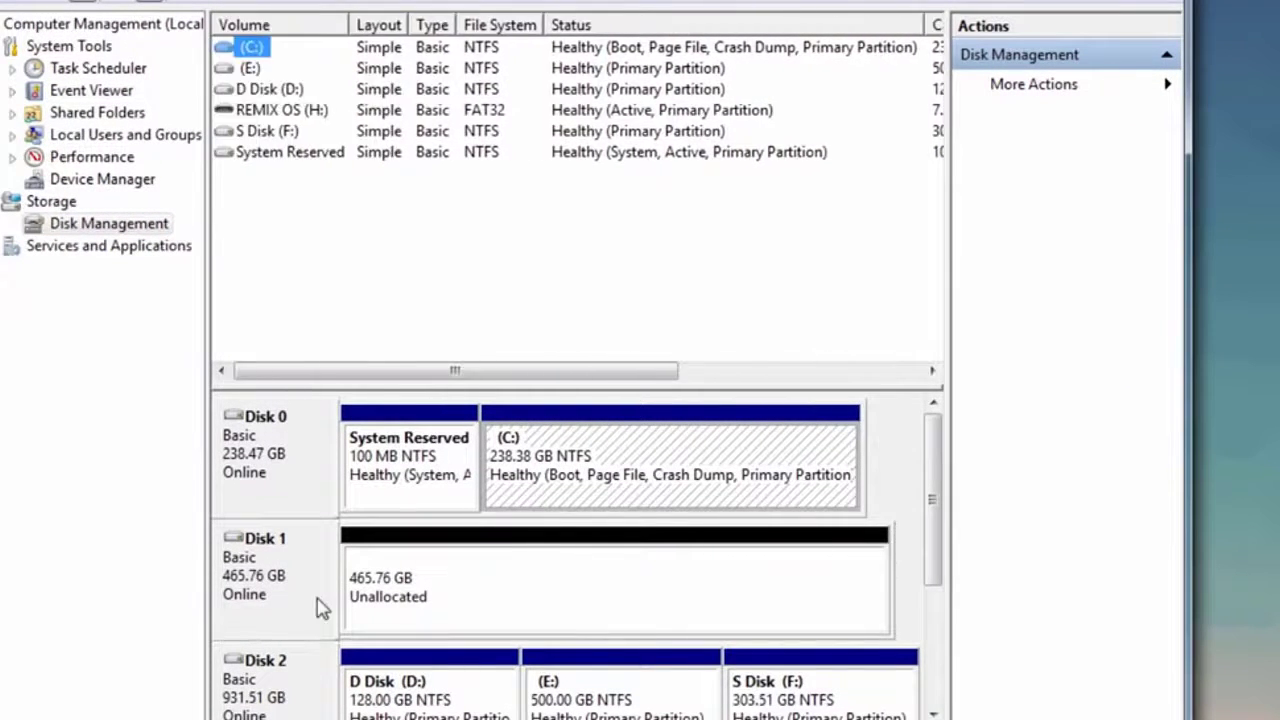
{"action": "left_click", "coordinate": [230, 584]}
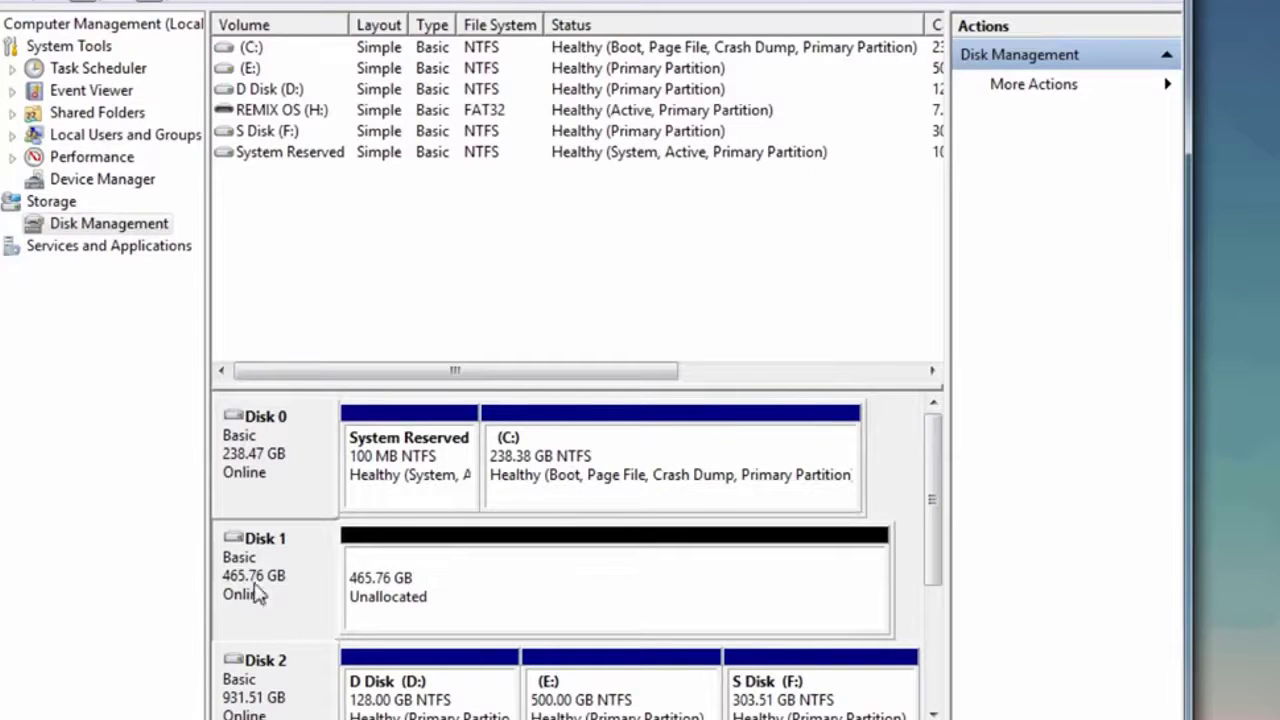
{"action": "mouse_move", "coordinate": [934, 425]}
{"action": "left_mouse_down"}
{"action": "mouse_move", "coordinate": [931, 651]}
{"action": "mouse_move", "coordinate": [931, 423]}
{"action": "left_mouse_up"}
{"action": "mouse_move", "coordinate": [940, 455]}
{"action": "left_mouse_down"}
{"action": "mouse_move", "coordinate": [937, 566]}
{"action": "mouse_move", "coordinate": [954, 460]}
{"action": "left_mouse_up"}
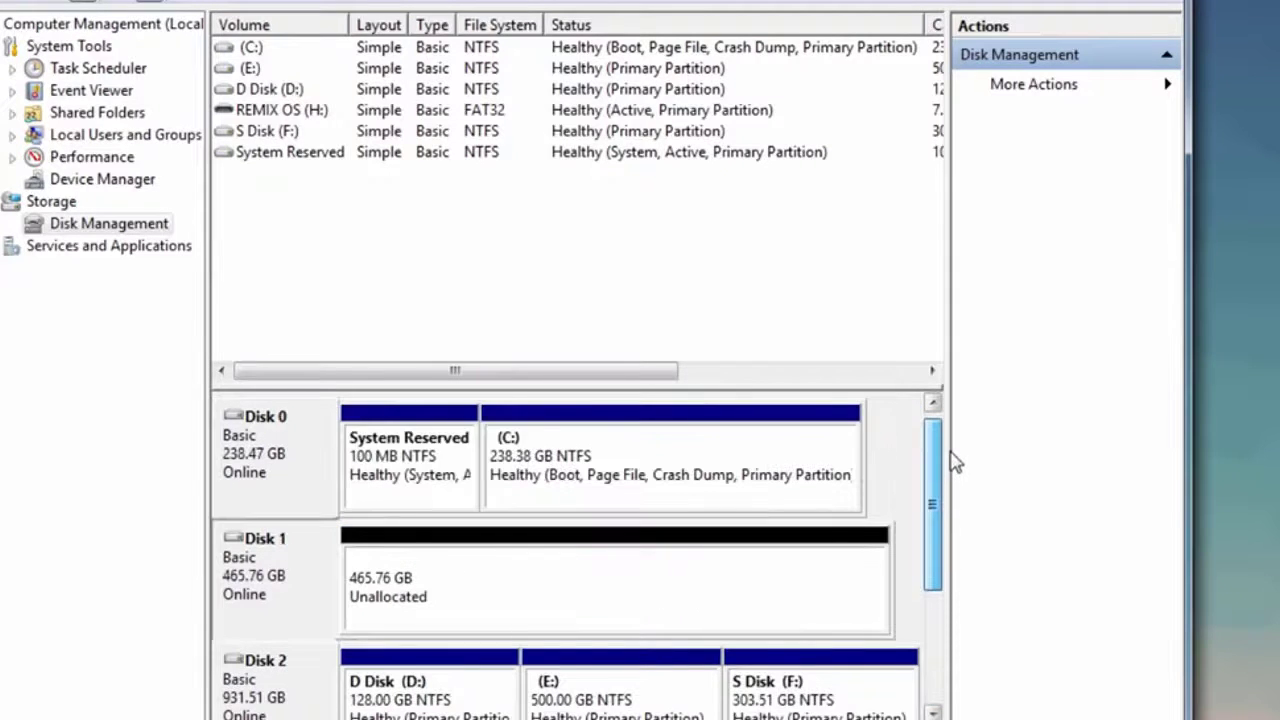
{"action": "right_click", "coordinate": [821, 472]}
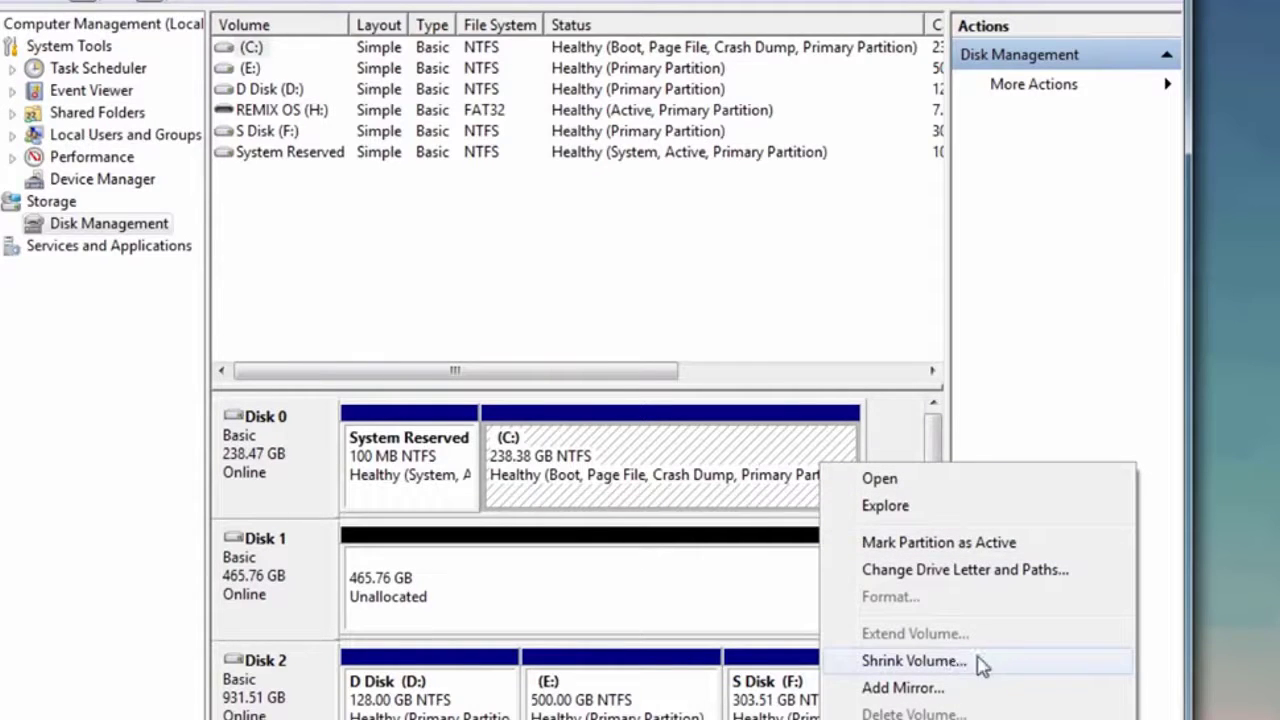
{"action": "left_click", "coordinate": [940, 672]}
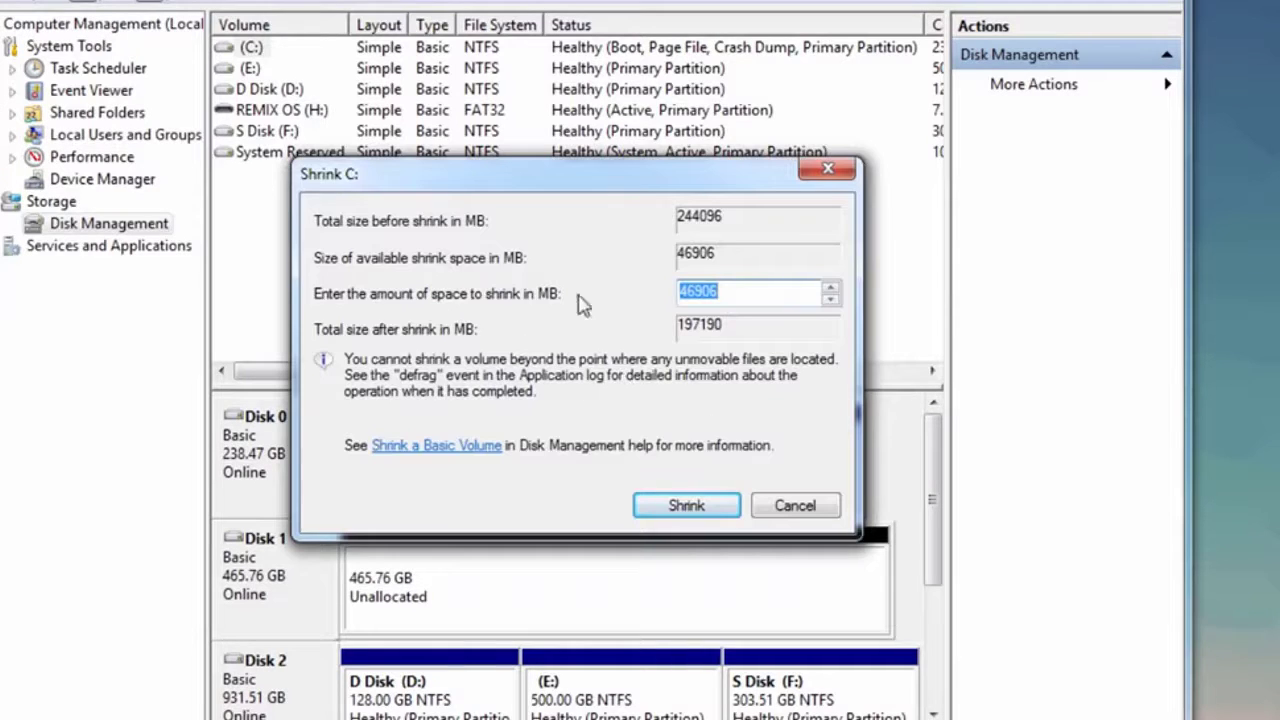
{"action": "left_click", "coordinate": [784, 290]}
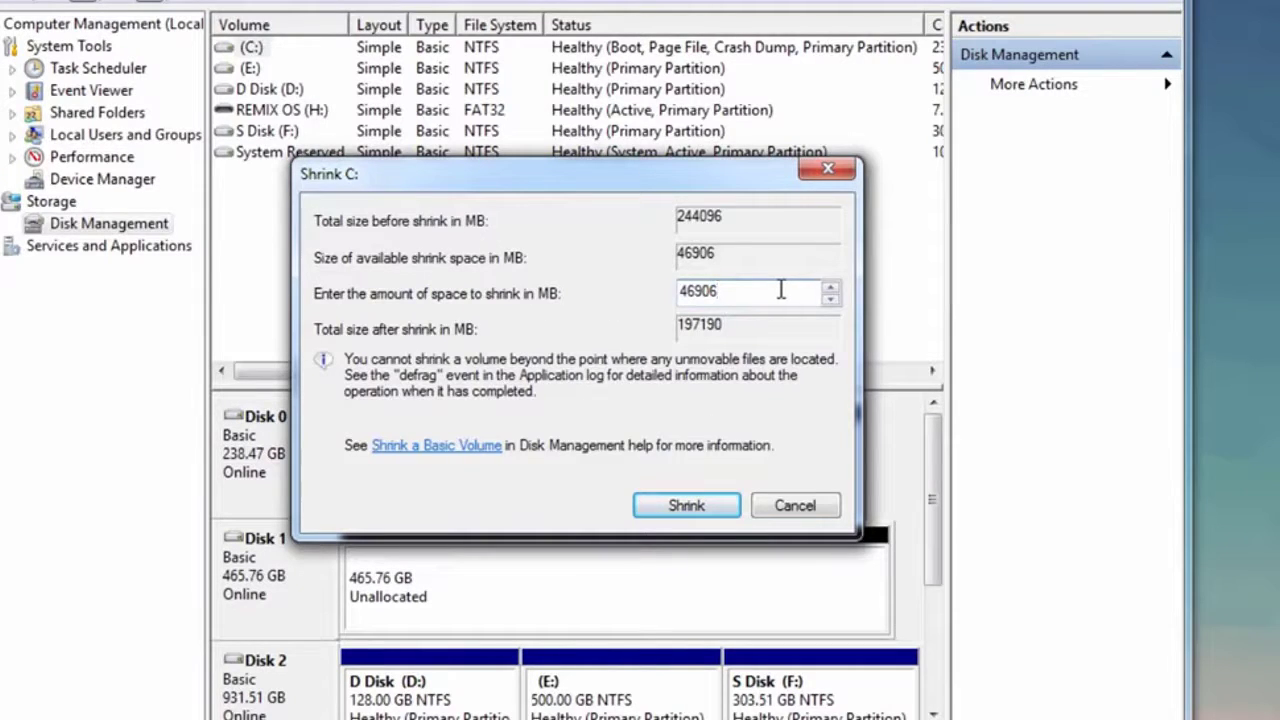
{"action": "left_click_drag", "start_coordinate": [781, 290], "coordinate": [612, 292]}
{"action": "left_click", "coordinate": [800, 290]}
{"action": "left_click", "coordinate": [795, 506]}
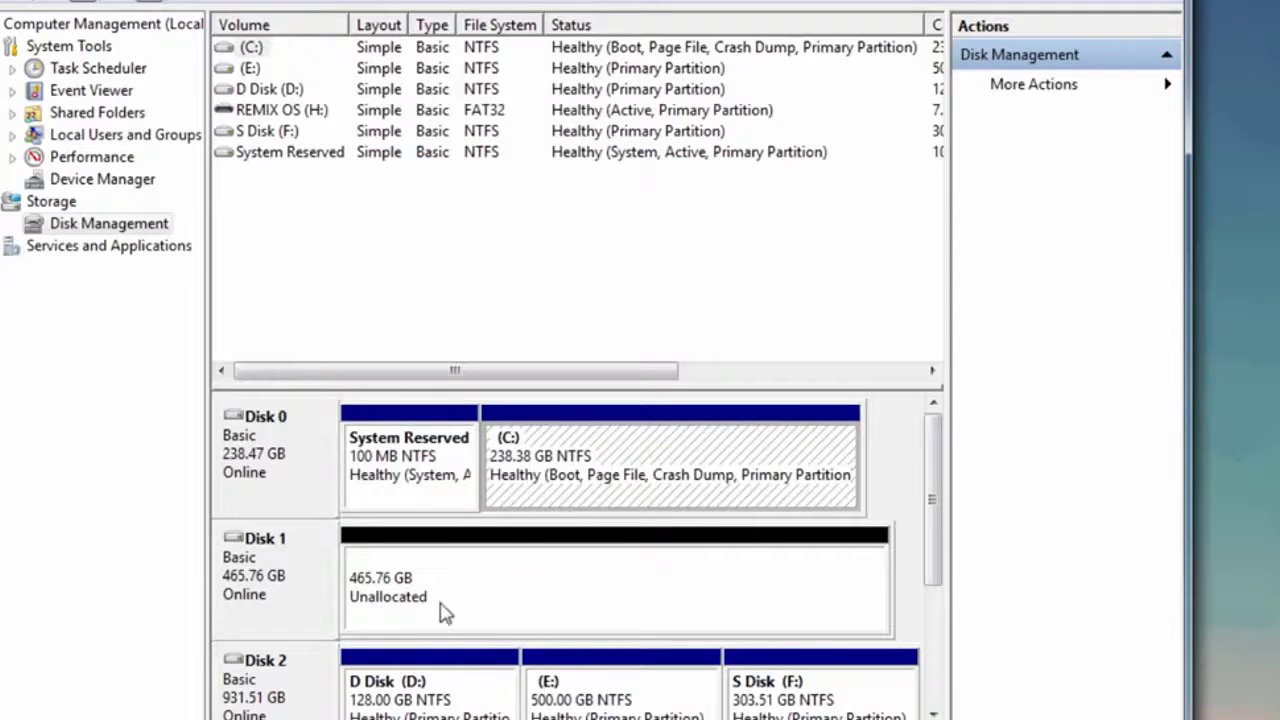
Start a new simple volume in Disk 1's unallocated space and proceed to the volume size setting
{"action": "right_click", "coordinate": [381, 606]}
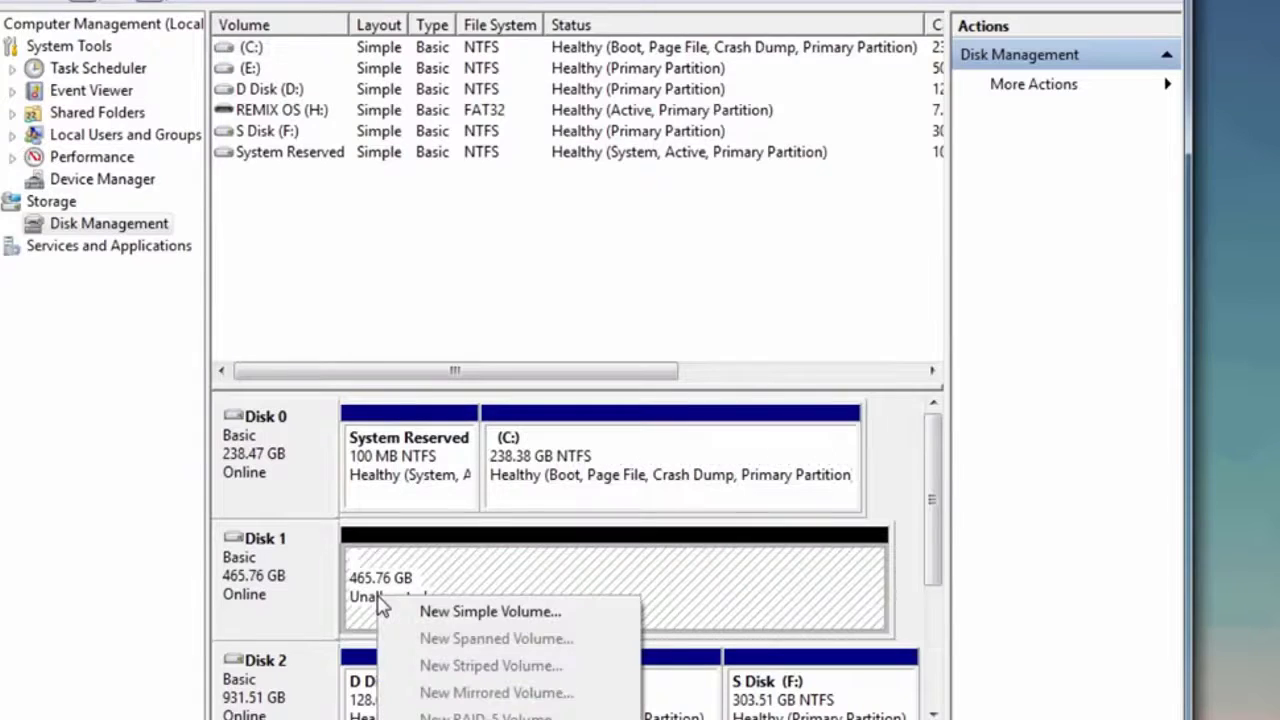
{"action": "left_click", "coordinate": [285, 585]}
{"action": "right_click", "coordinate": [447, 598]}
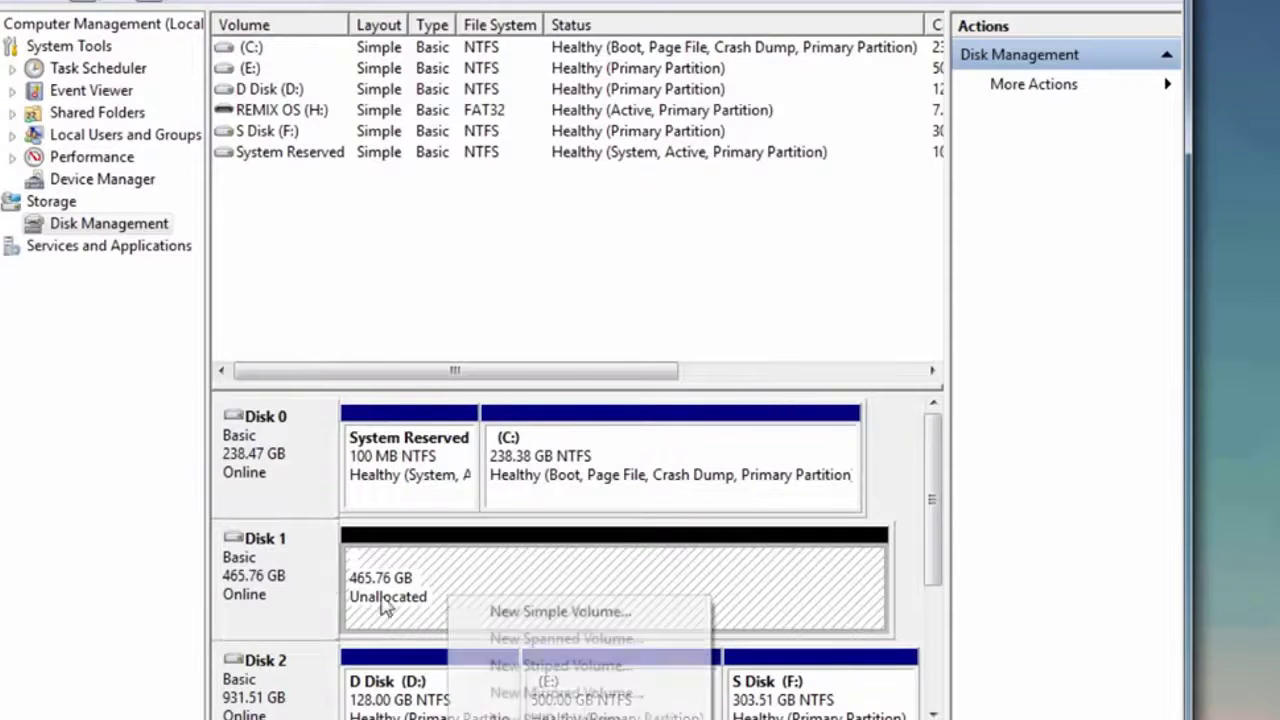
{"action": "left_click", "coordinate": [588, 612]}
{"action": "left_click", "coordinate": [692, 487]}
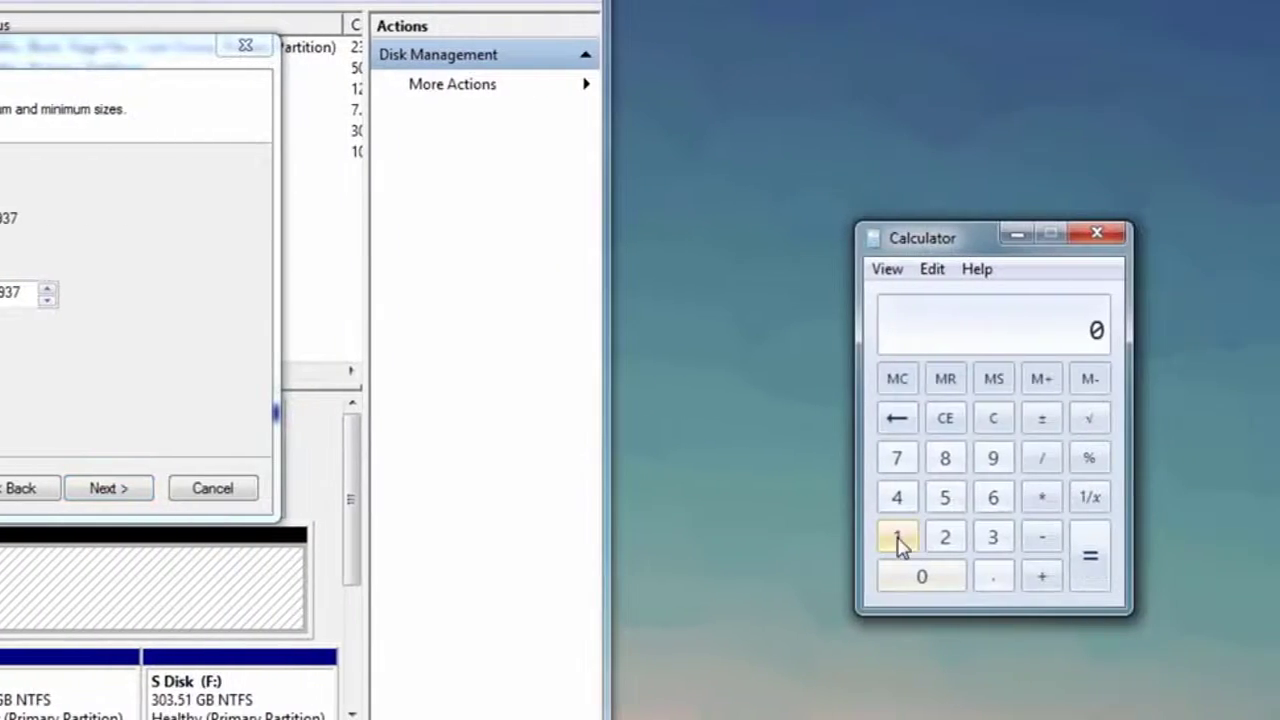
In Calculator, multiply 16 by 1024 to convert the partition size to megabytes and copy the result
{"action": "left_click", "coordinate": [896, 537]}
{"action": "left_click", "coordinate": [989, 504]}
{"action": "left_click", "coordinate": [1041, 497]}
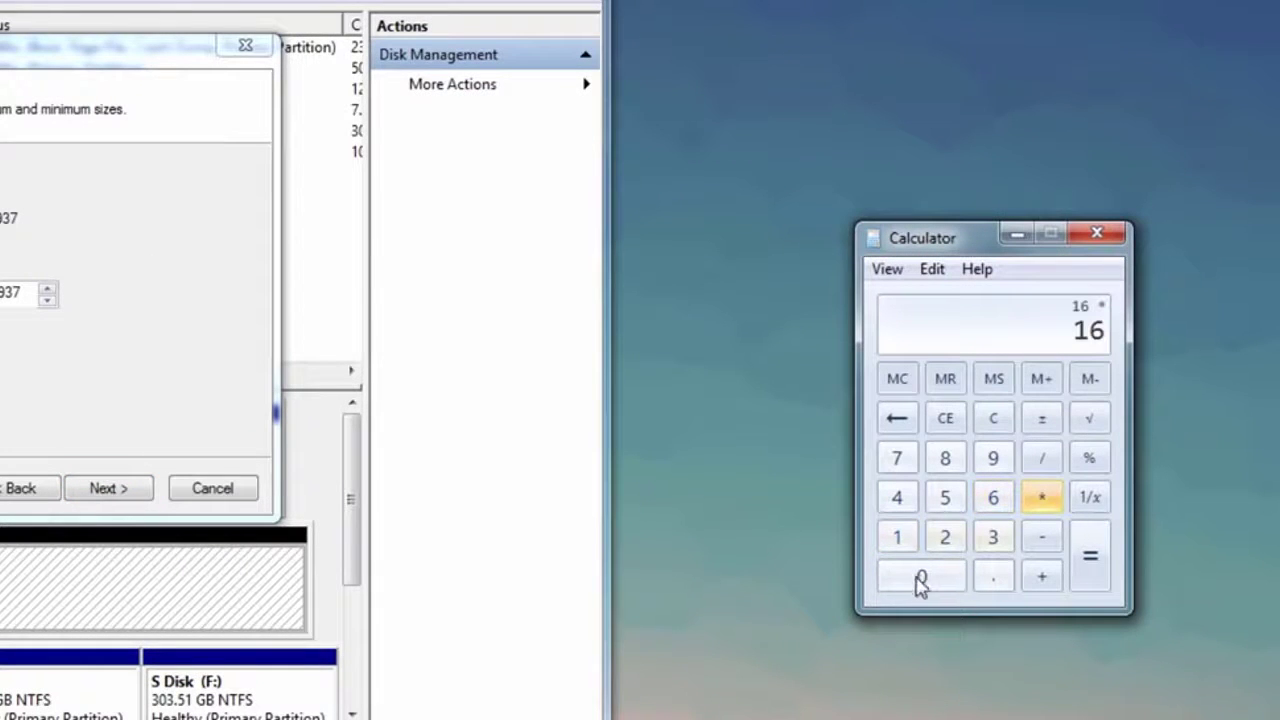
{"action": "left_click", "coordinate": [897, 538]}
{"action": "left_click", "coordinate": [921, 576]}
{"action": "left_click", "coordinate": [945, 537]}
{"action": "left_click", "coordinate": [897, 497]}
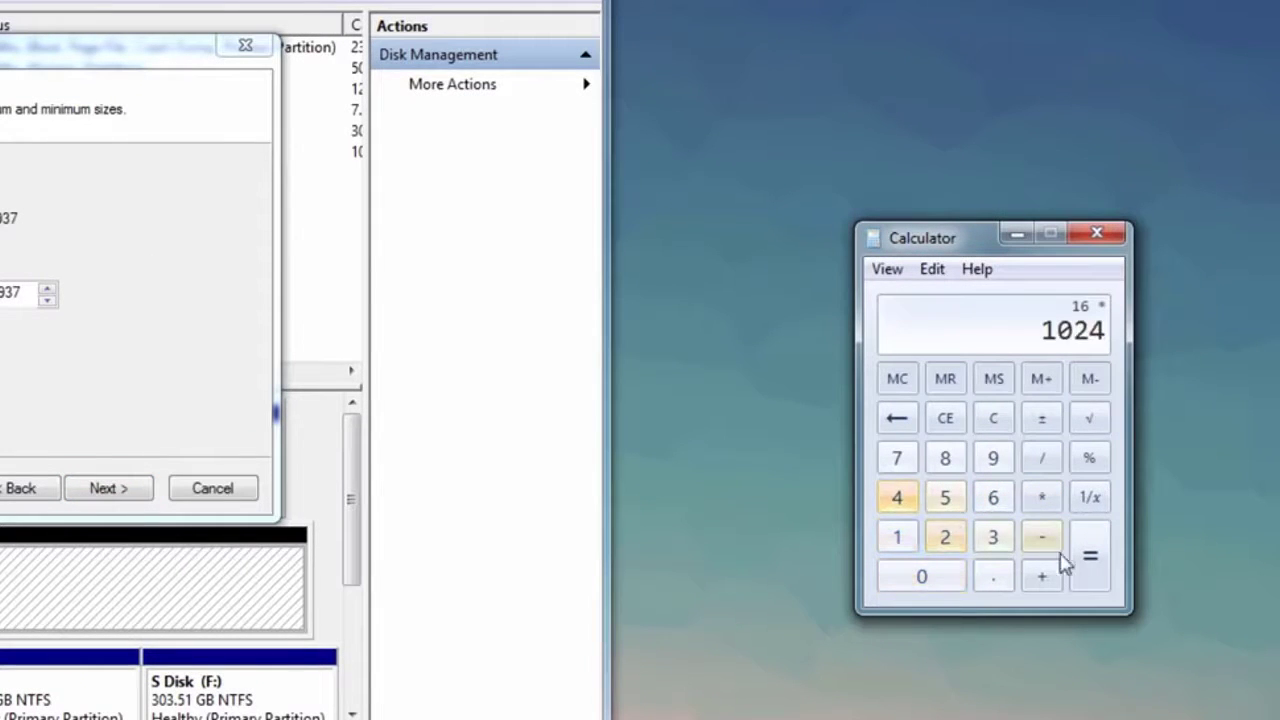
{"action": "left_click", "coordinate": [1090, 555]}
{"action": "right_click", "coordinate": [1104, 342]}
{"action": "left_click", "coordinate": [1125, 347]}
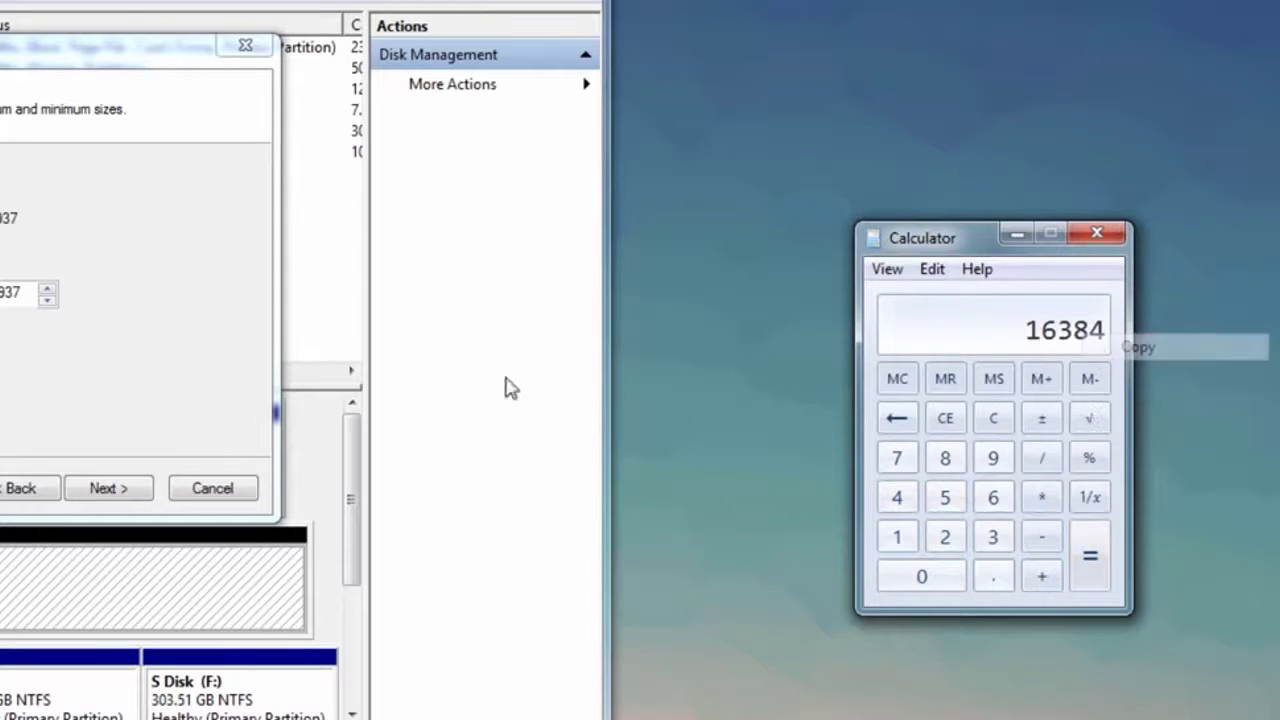
Set the simple volume size to 16384 MB and accept drive letter G
{"action": "double_click", "coordinate": [24, 294]}
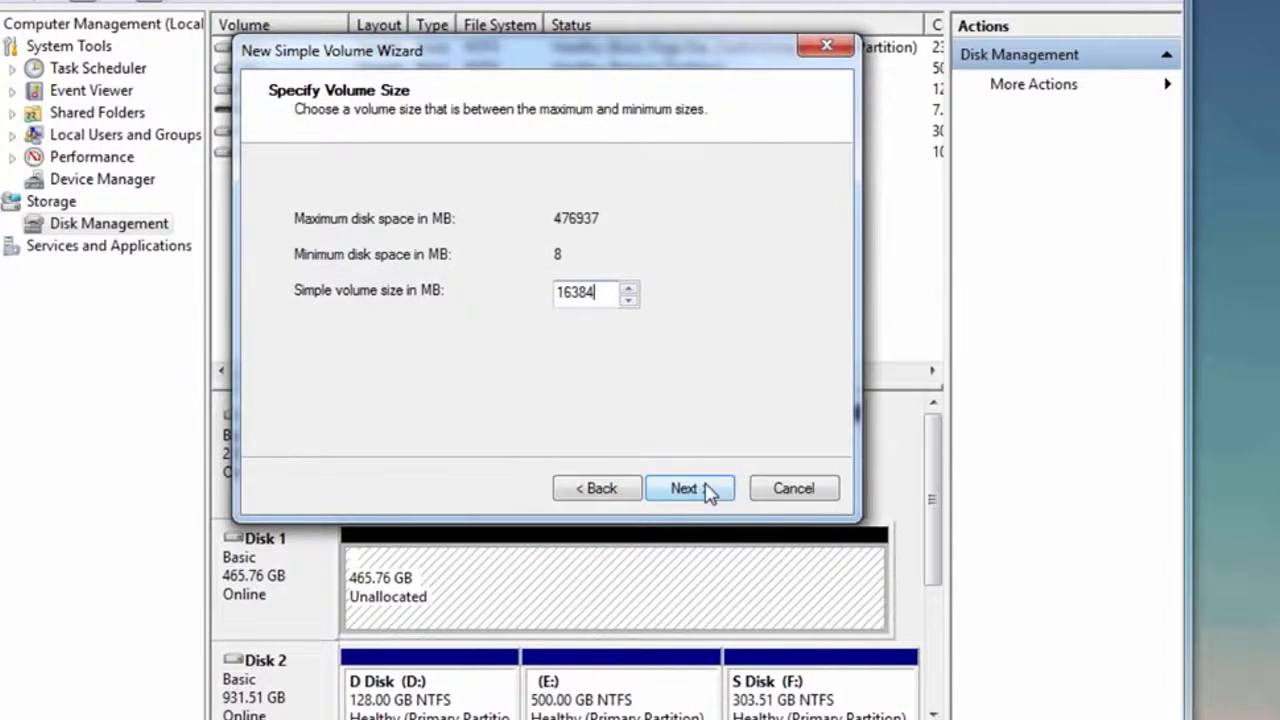
{"action": "left_click", "coordinate": [706, 489]}
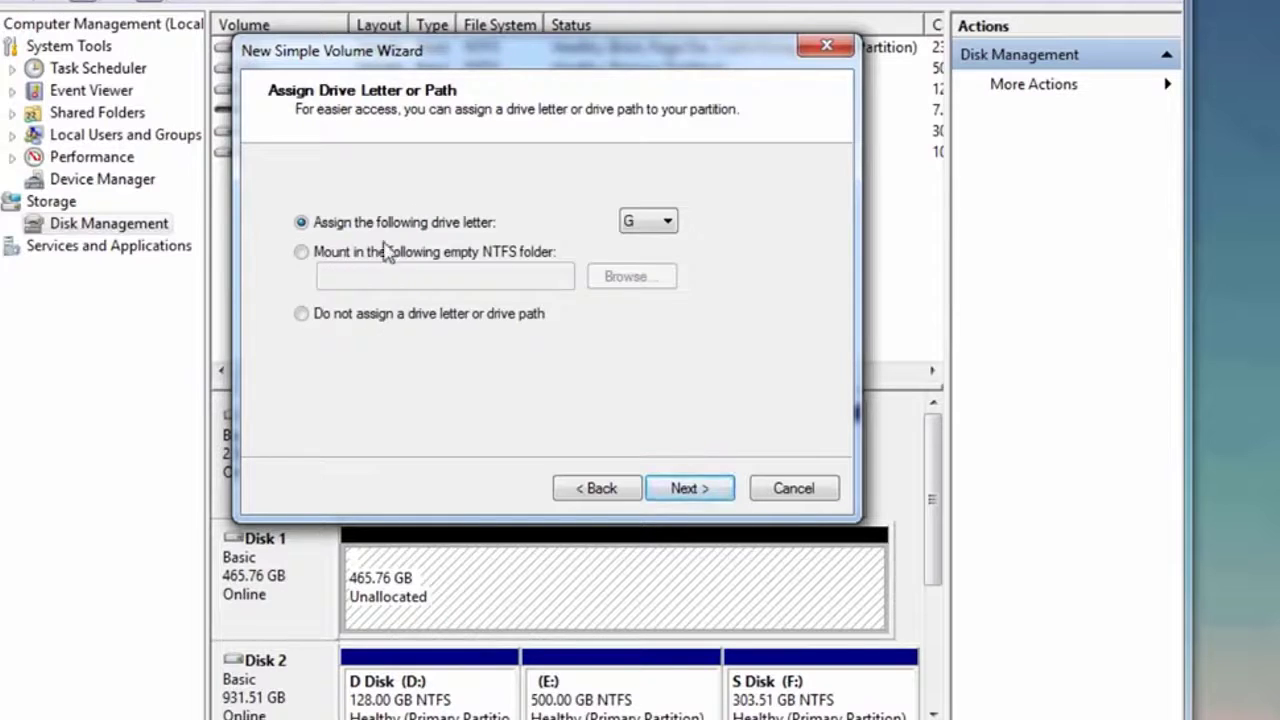
{"action": "left_click", "coordinate": [688, 486]}
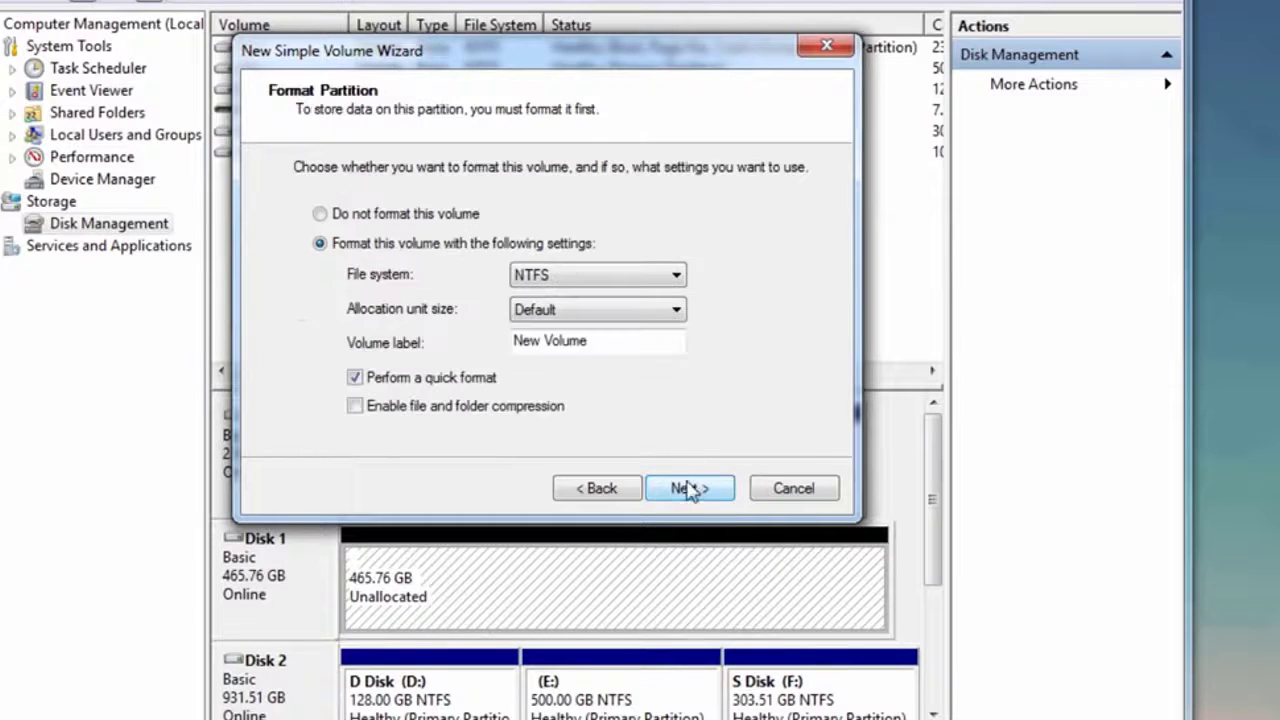
Set the volume's file system to FAT32 and its label to Remix OS, and finish creating the partition
{"action": "left_click", "coordinate": [675, 276]}
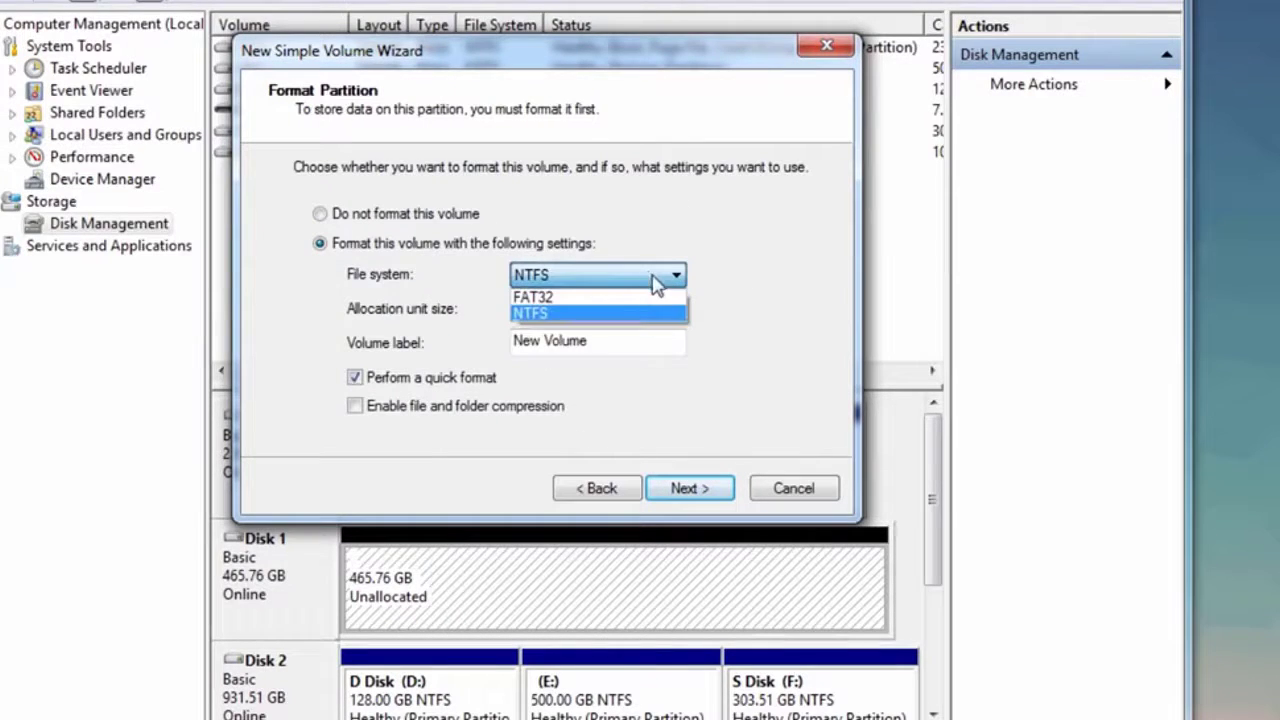
{"action": "left_click", "coordinate": [590, 298]}
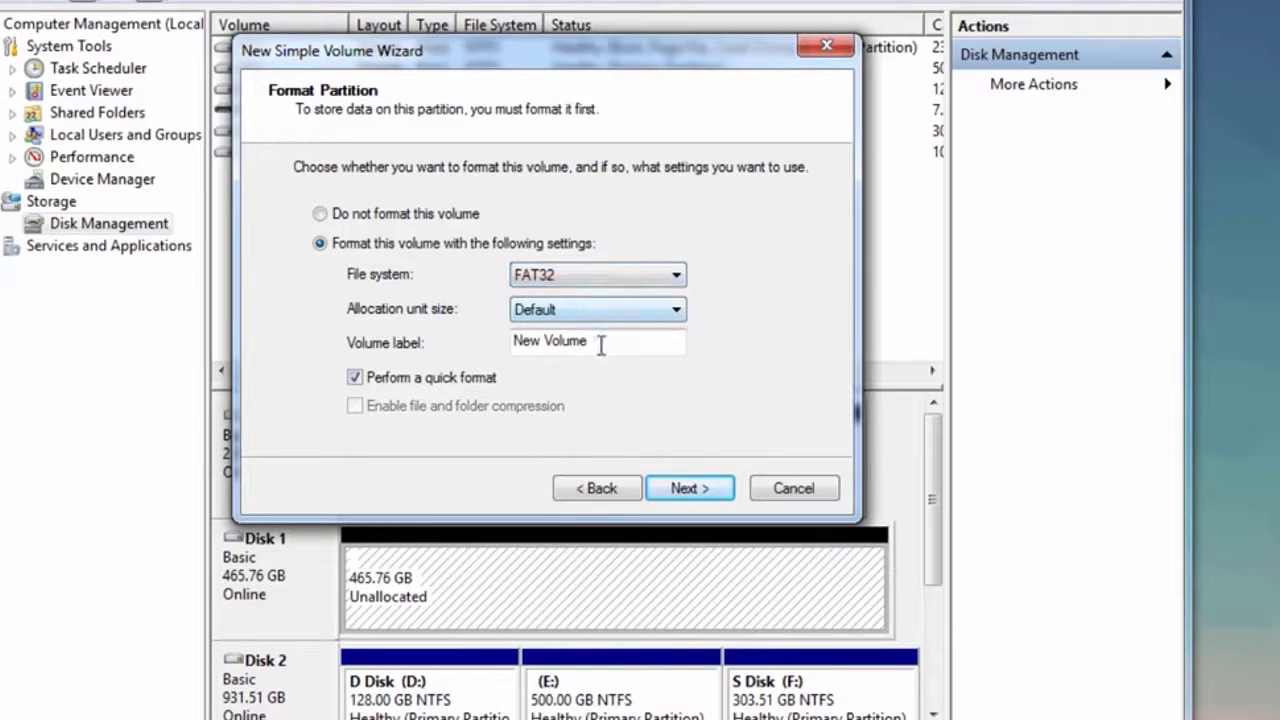
{"action": "left_click_drag", "start_coordinate": [600, 343], "coordinate": [510, 342]}
{"action": "type", "text": "Remix OS"}
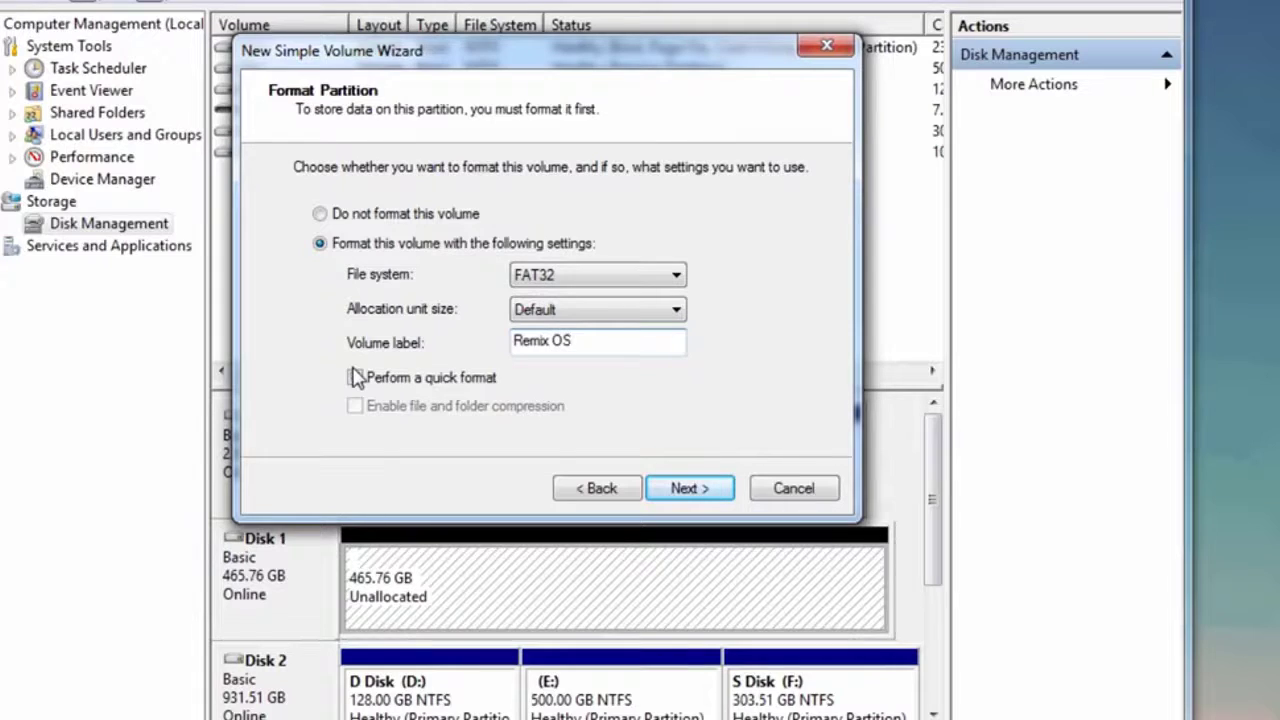
{"action": "left_click", "coordinate": [694, 490]}
{"action": "left_click", "coordinate": [692, 490]}
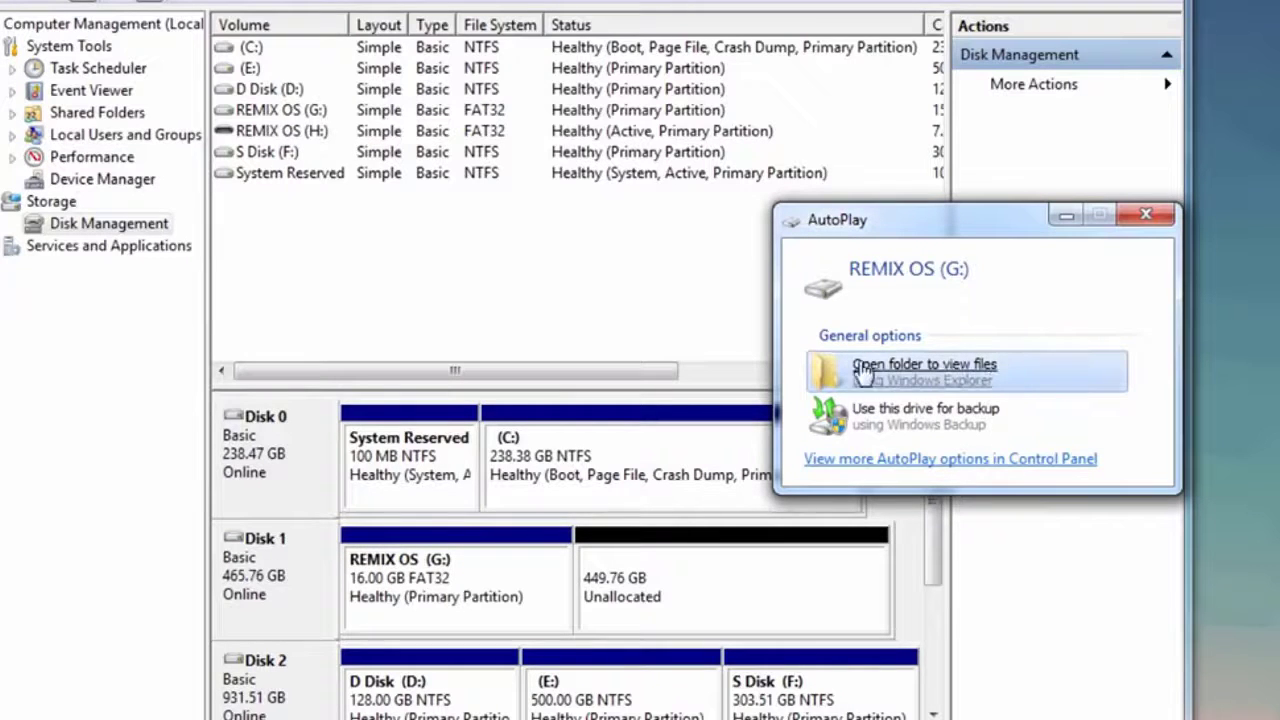
{"action": "left_click", "coordinate": [1147, 215]}
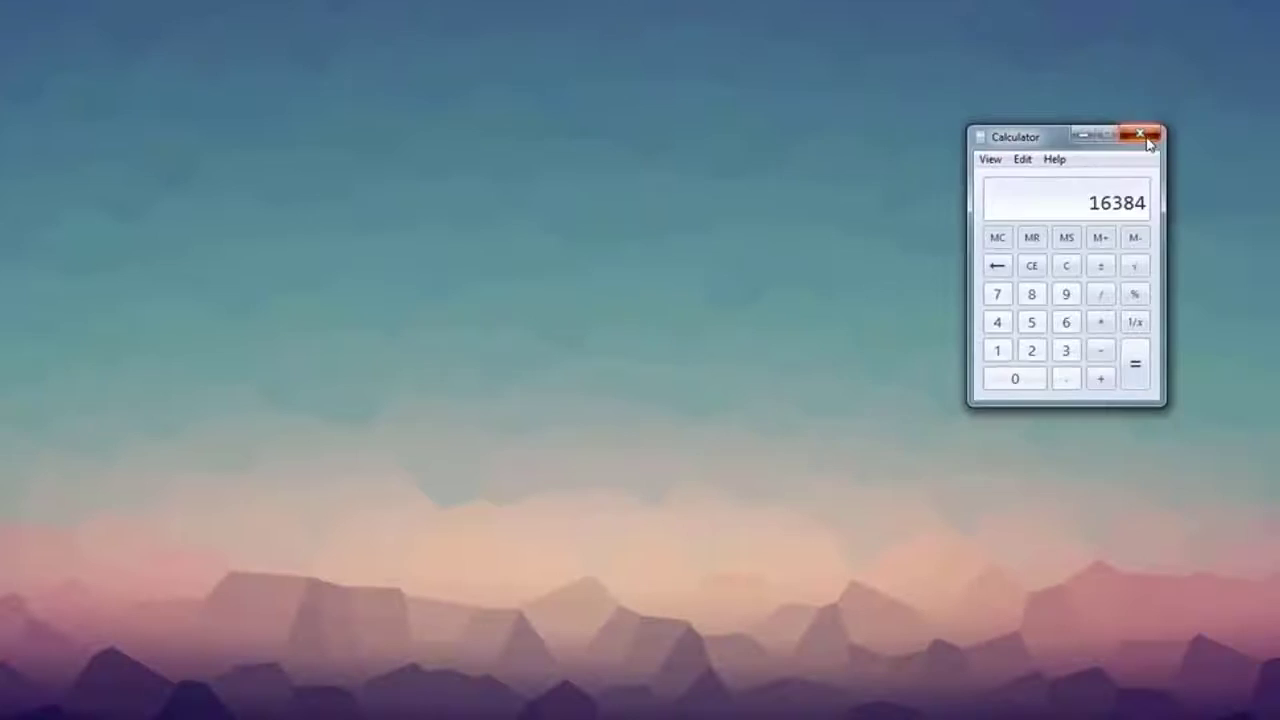
{"action": "left_click", "coordinate": [1148, 140]}
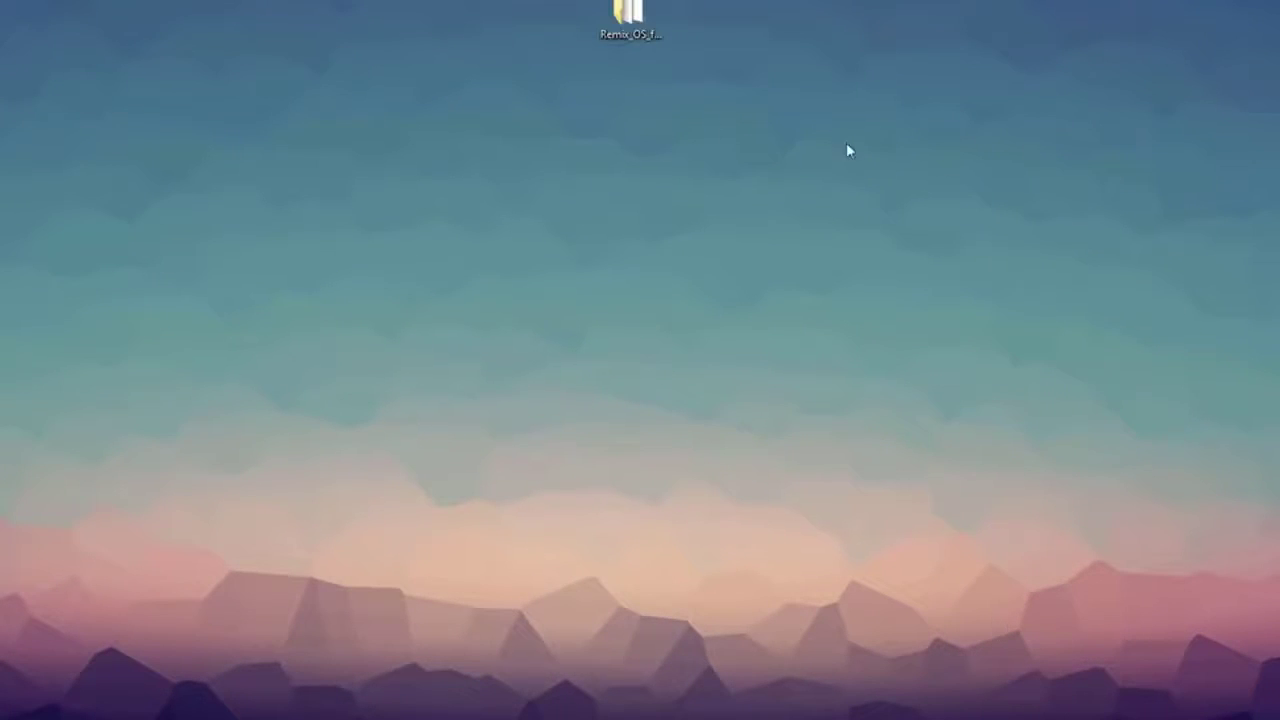
{"action": "left_click_drag", "start_coordinate": [630, 18], "coordinate": [645, 55]}
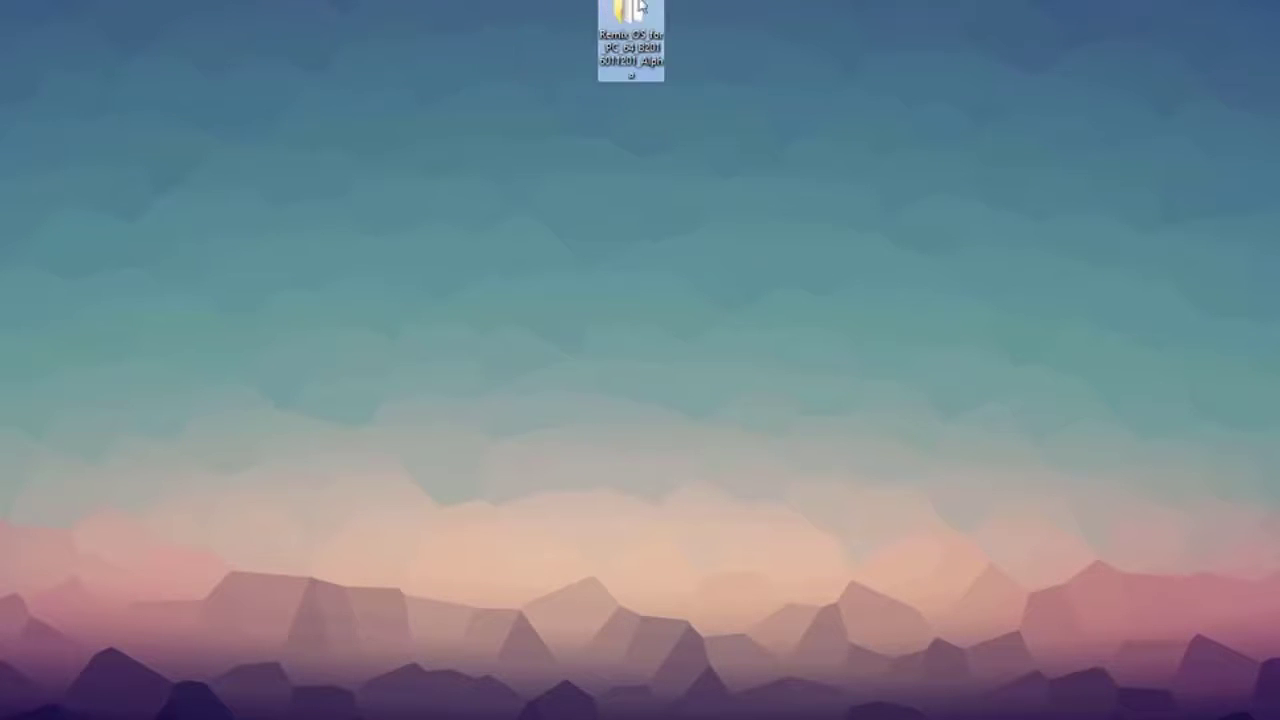
{"action": "left_click", "coordinate": [768, 62]}
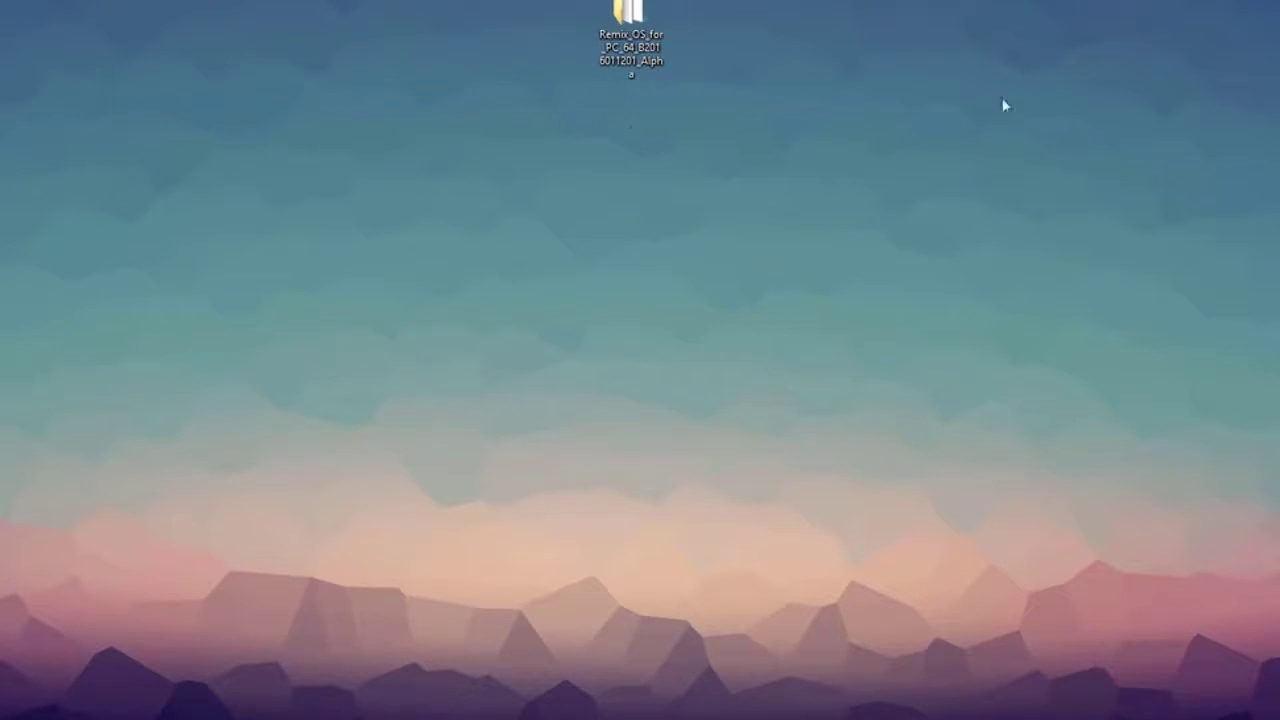
{"action": "double_click", "coordinate": [630, 30]}
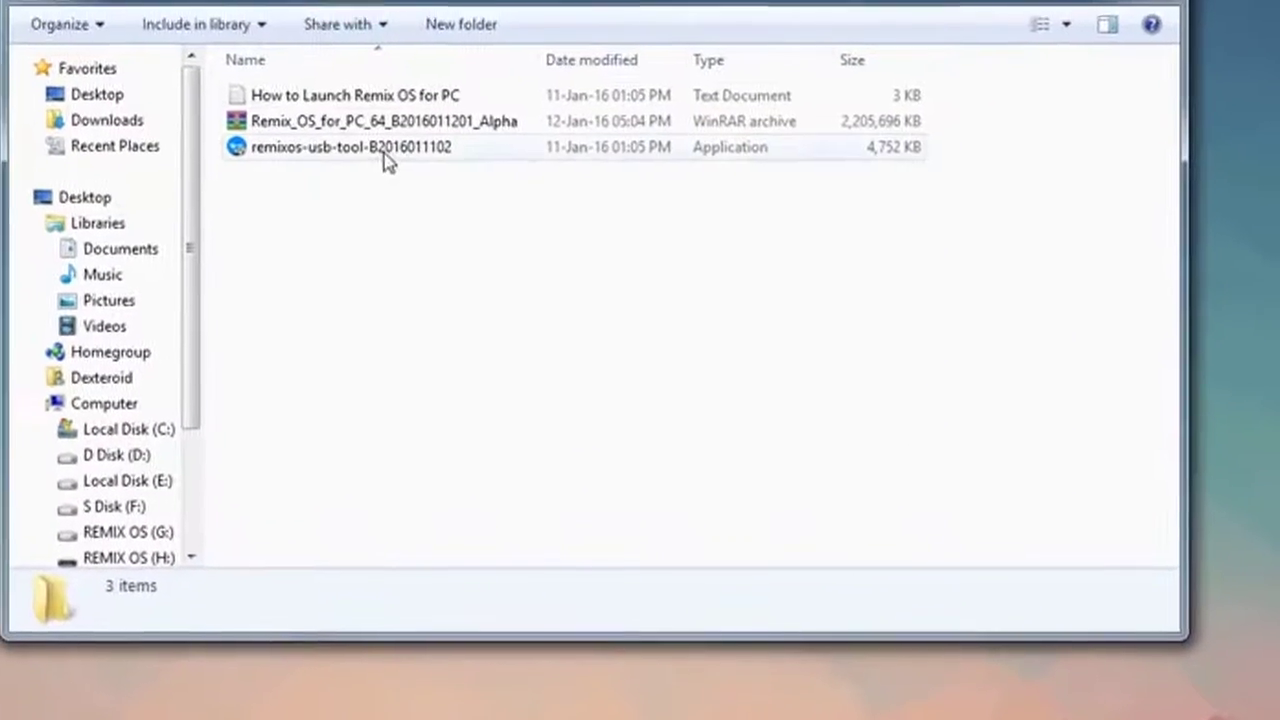
{"action": "right_click", "coordinate": [395, 131]}
{"action": "left_click", "coordinate": [551, 268]}
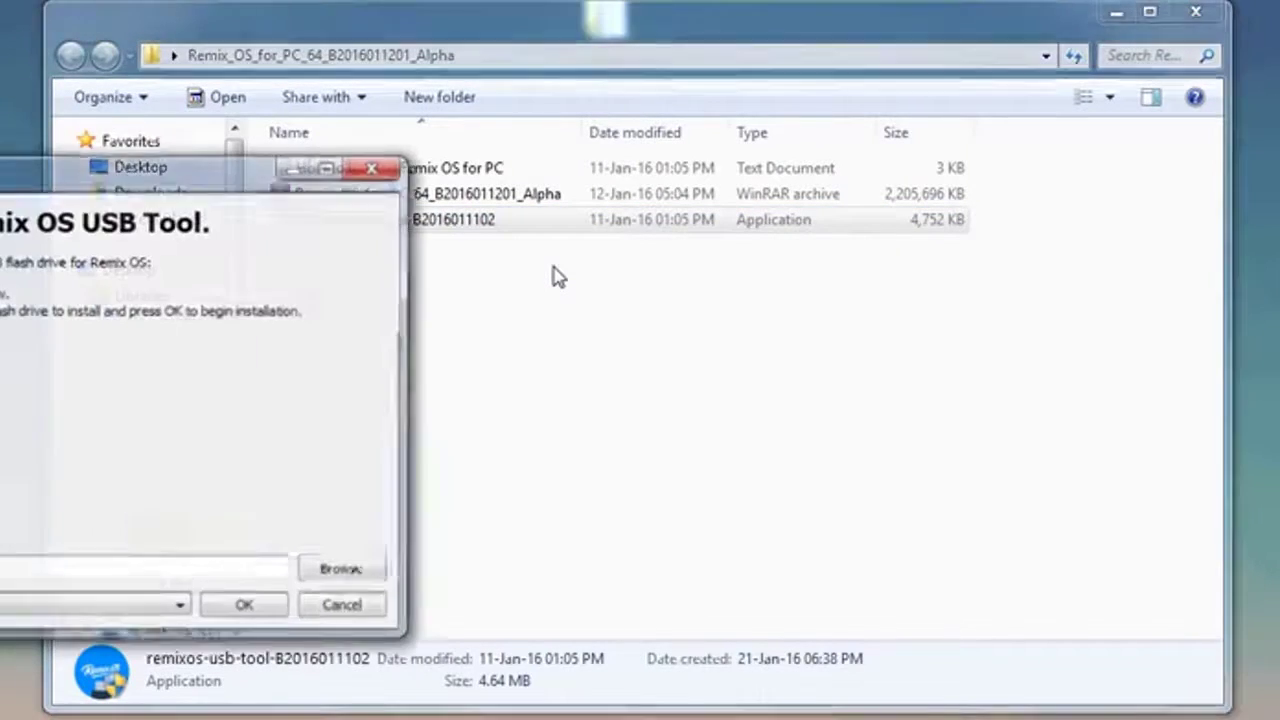
{"action": "left_click_drag", "start_coordinate": [318, 97], "coordinate": [405, 75]}
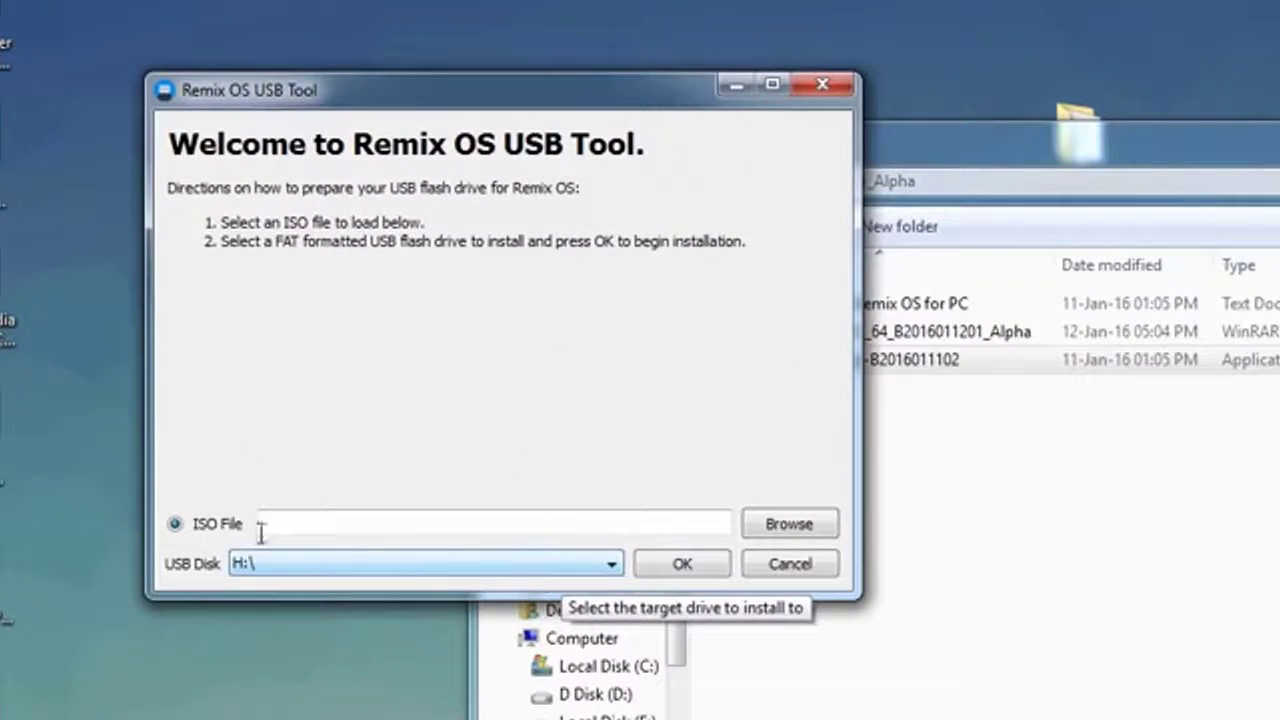
{"action": "left_click", "coordinate": [791, 540]}
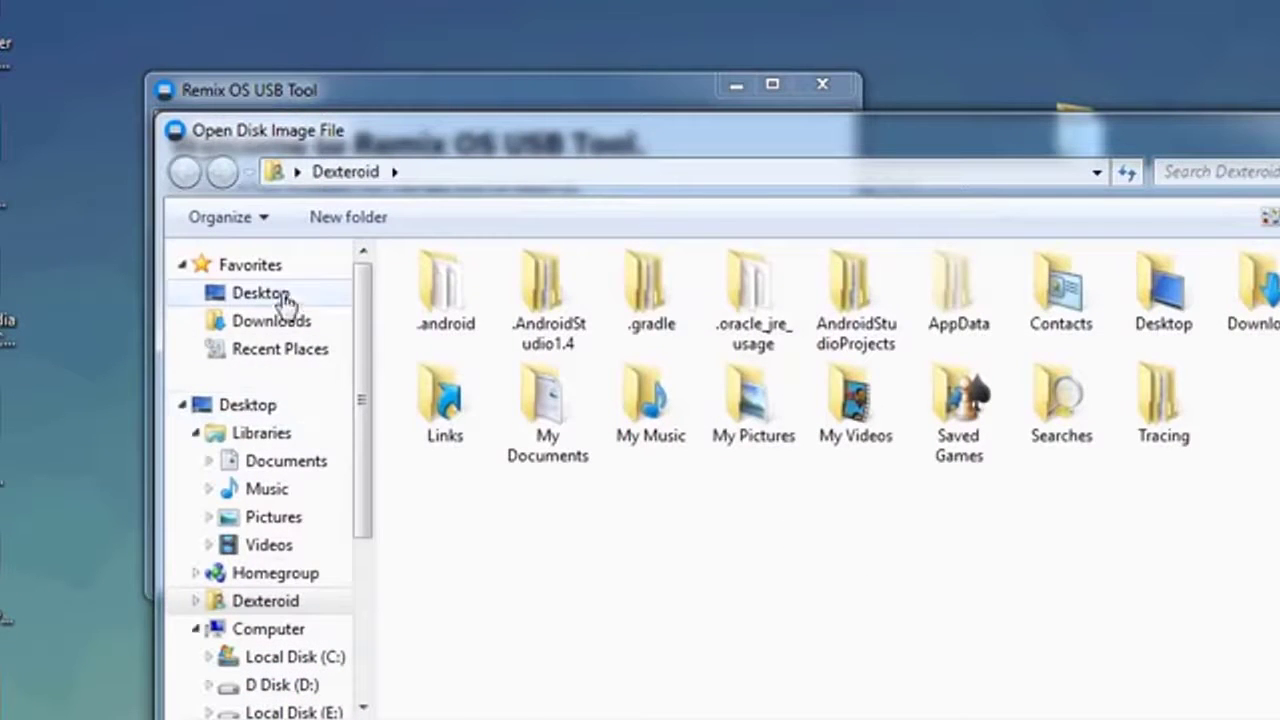
{"action": "left_click", "coordinate": [278, 292]}
{"action": "scroll", "coordinate": [700, 480], "scroll_direction": "down", "scroll_amount": 5}
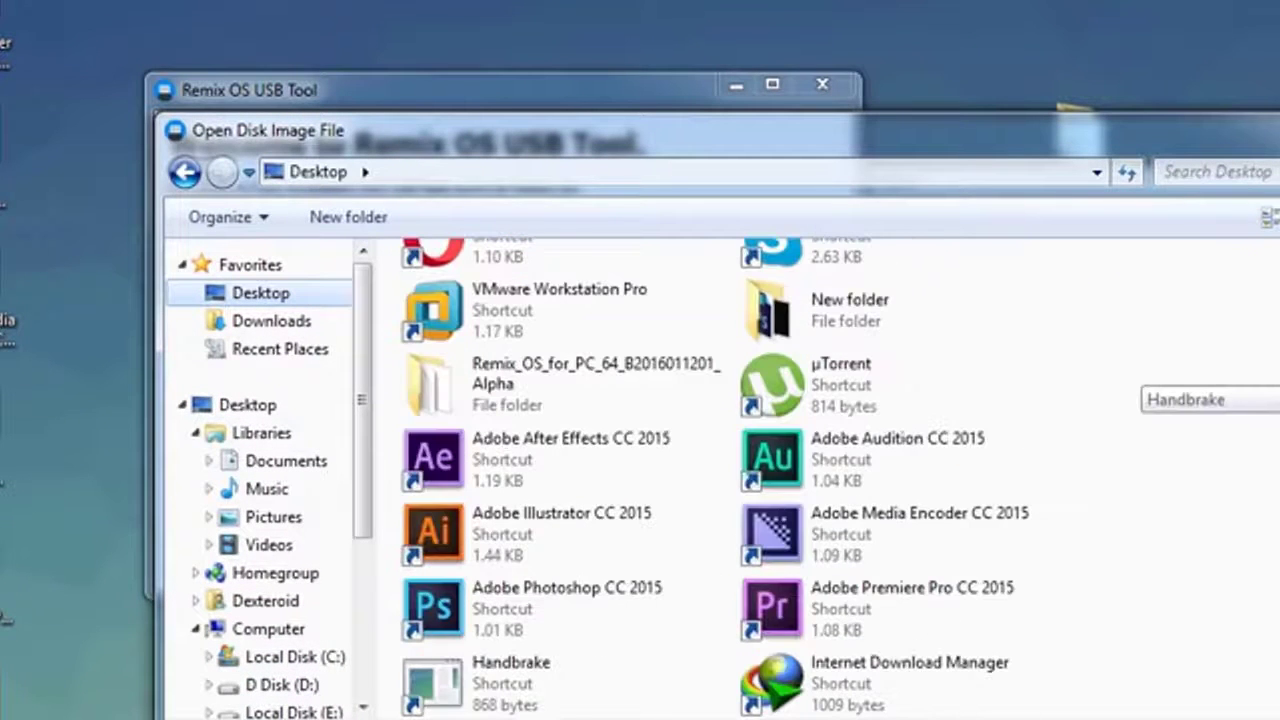
{"action": "double_click", "coordinate": [690, 385]}
{"action": "double_click", "coordinate": [600, 334]}
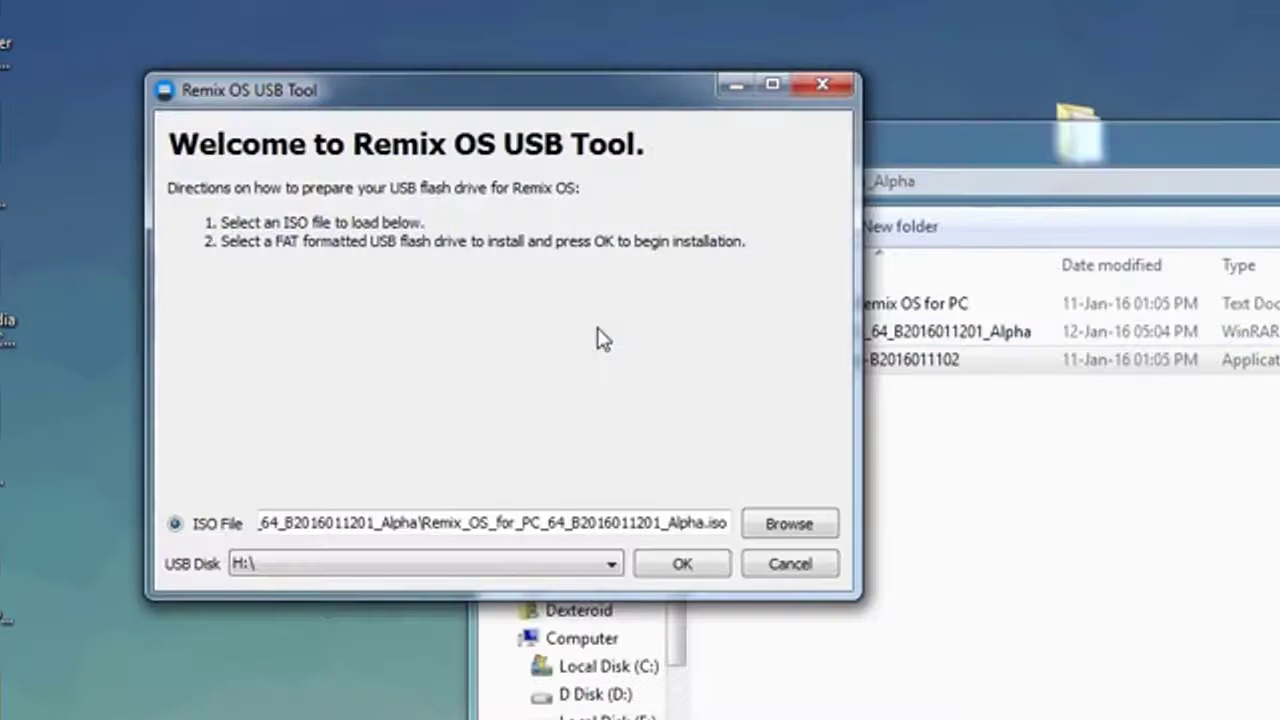
Choose H:\ as the target USB disk and start writing Remix OS to it
{"action": "left_click", "coordinate": [367, 564]}
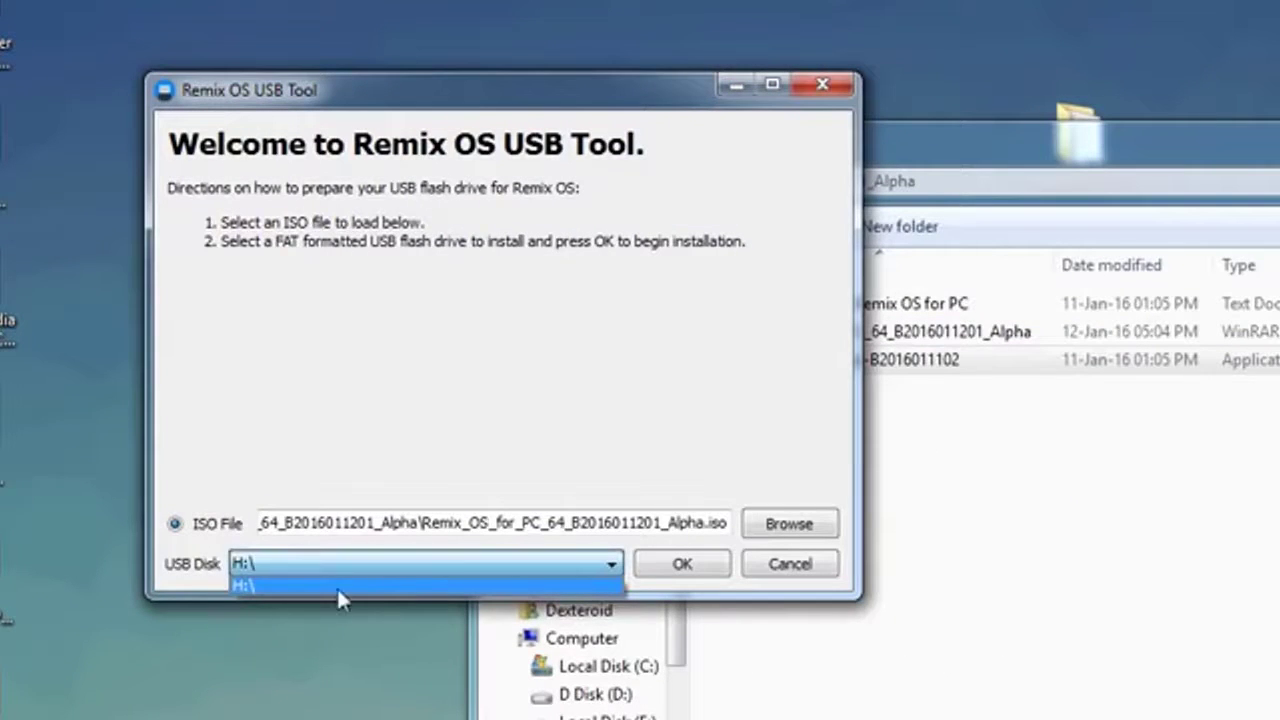
{"action": "left_click", "coordinate": [464, 587]}
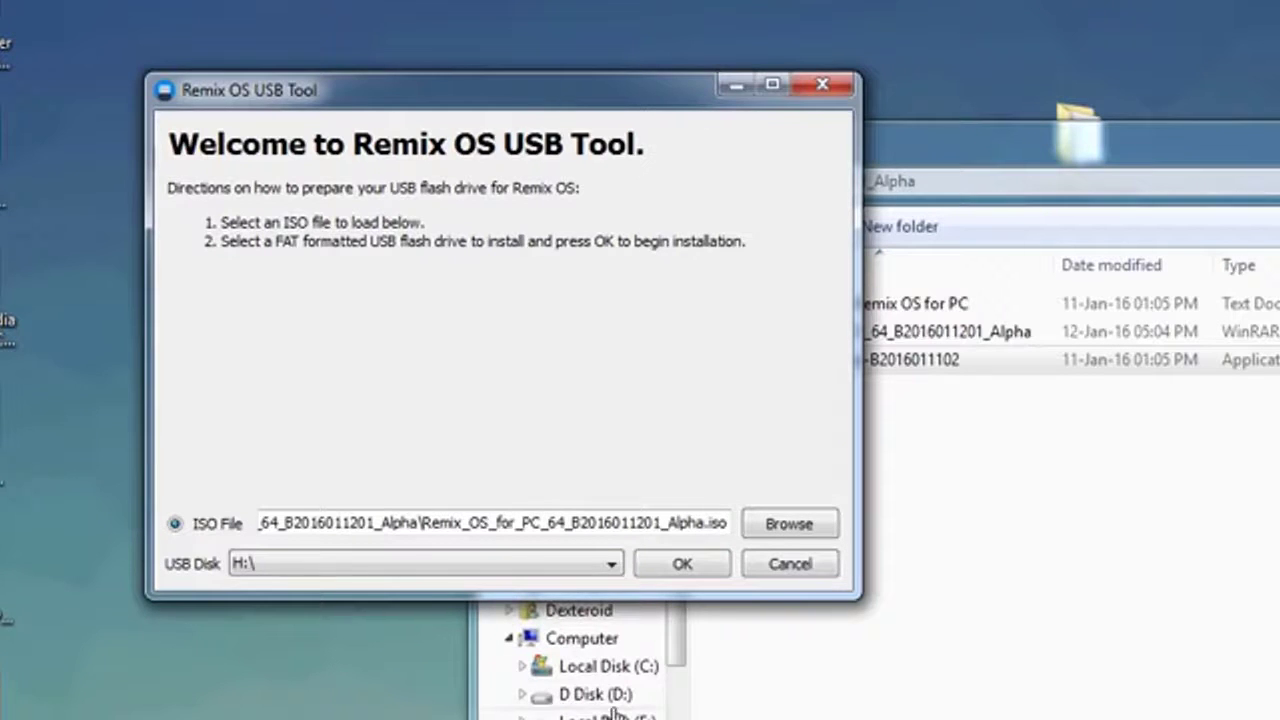
{"action": "left_click", "coordinate": [668, 566]}
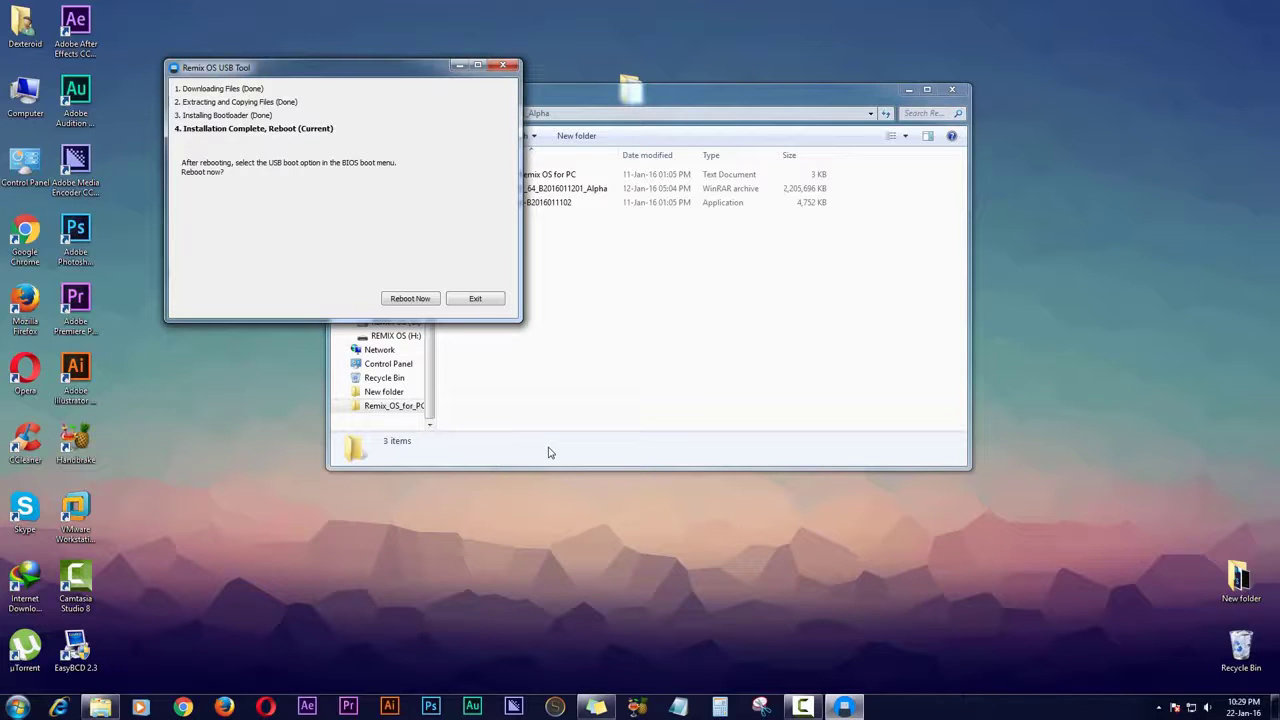
Open the REMIX OS (H:) drive and copy all of its files and folders
{"action": "left_click", "coordinate": [539, 391]}
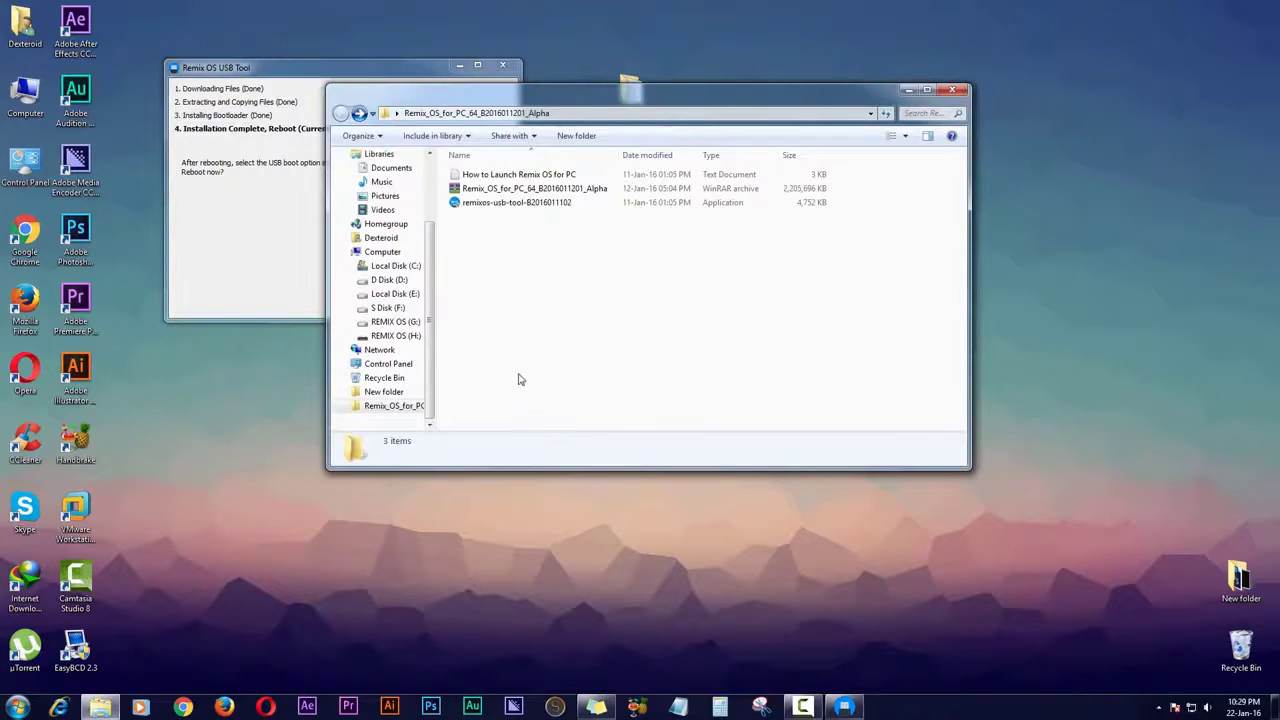
{"action": "left_click", "coordinate": [396, 337]}
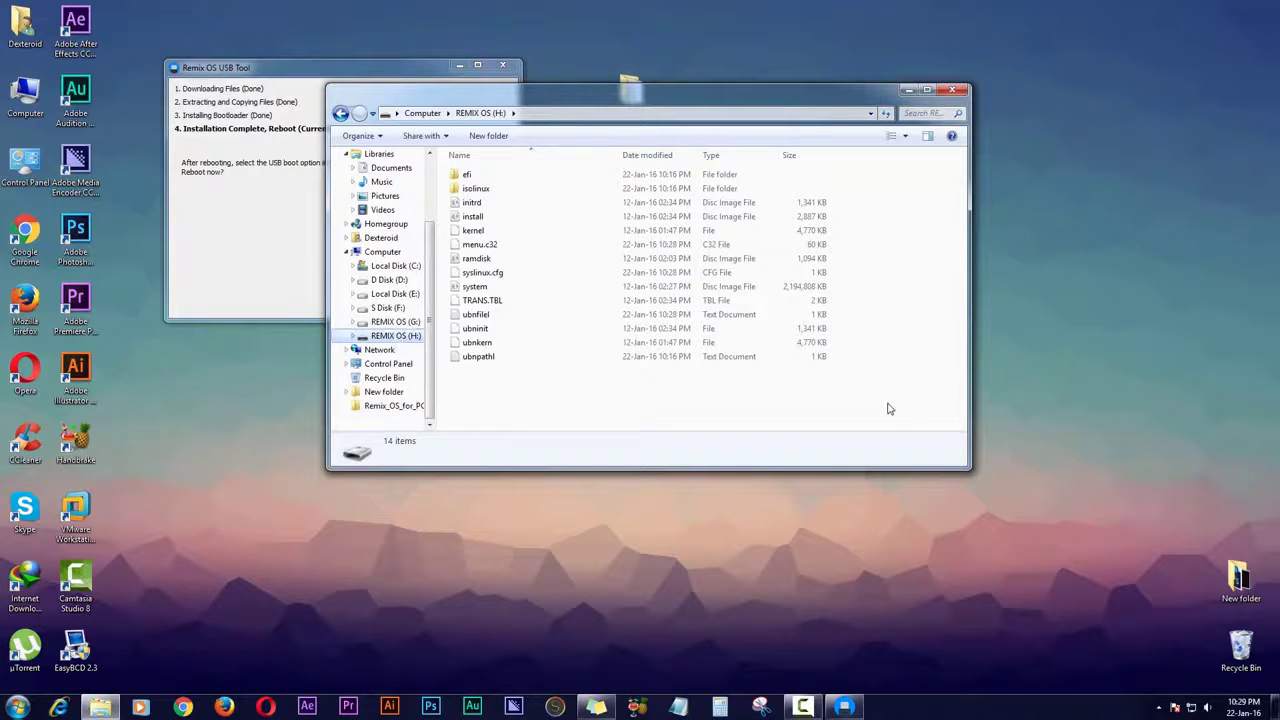
{"action": "left_click_drag", "start_coordinate": [886, 406], "coordinate": [857, 382]}
{"action": "key", "text": "ctrl+a"}
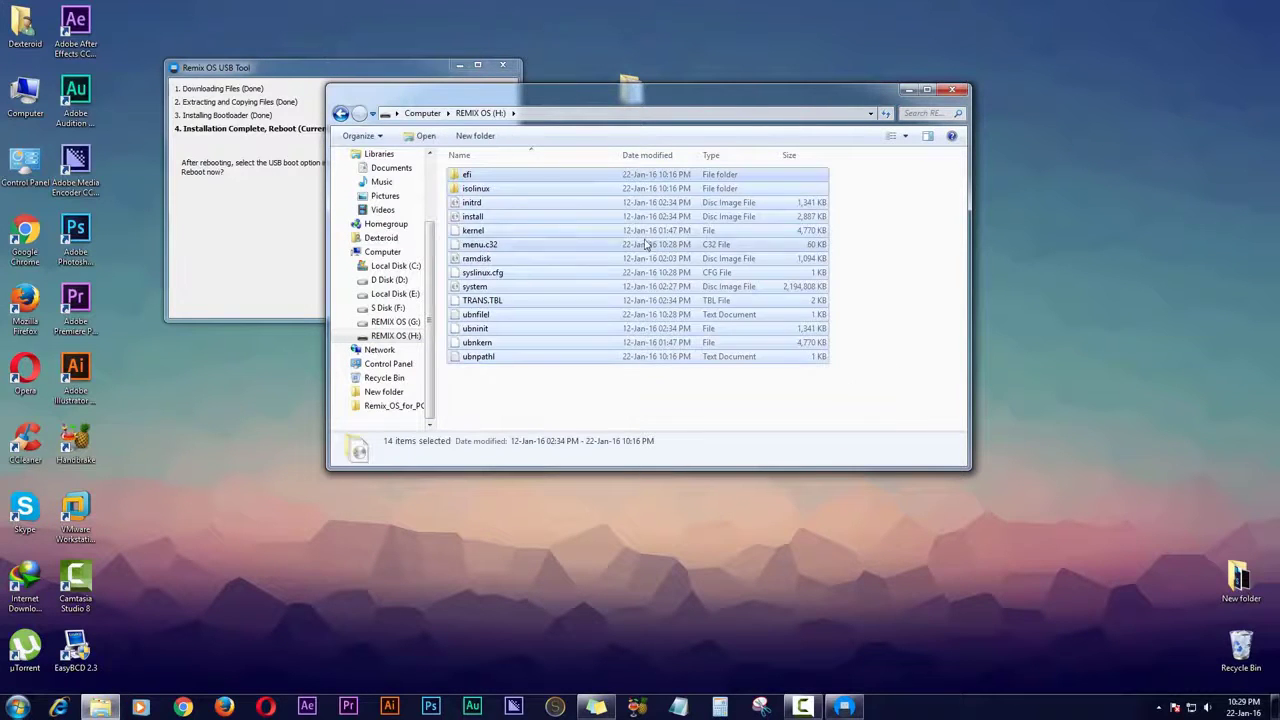
{"action": "right_click", "coordinate": [629, 174]}
{"action": "left_click", "coordinate": [701, 344]}
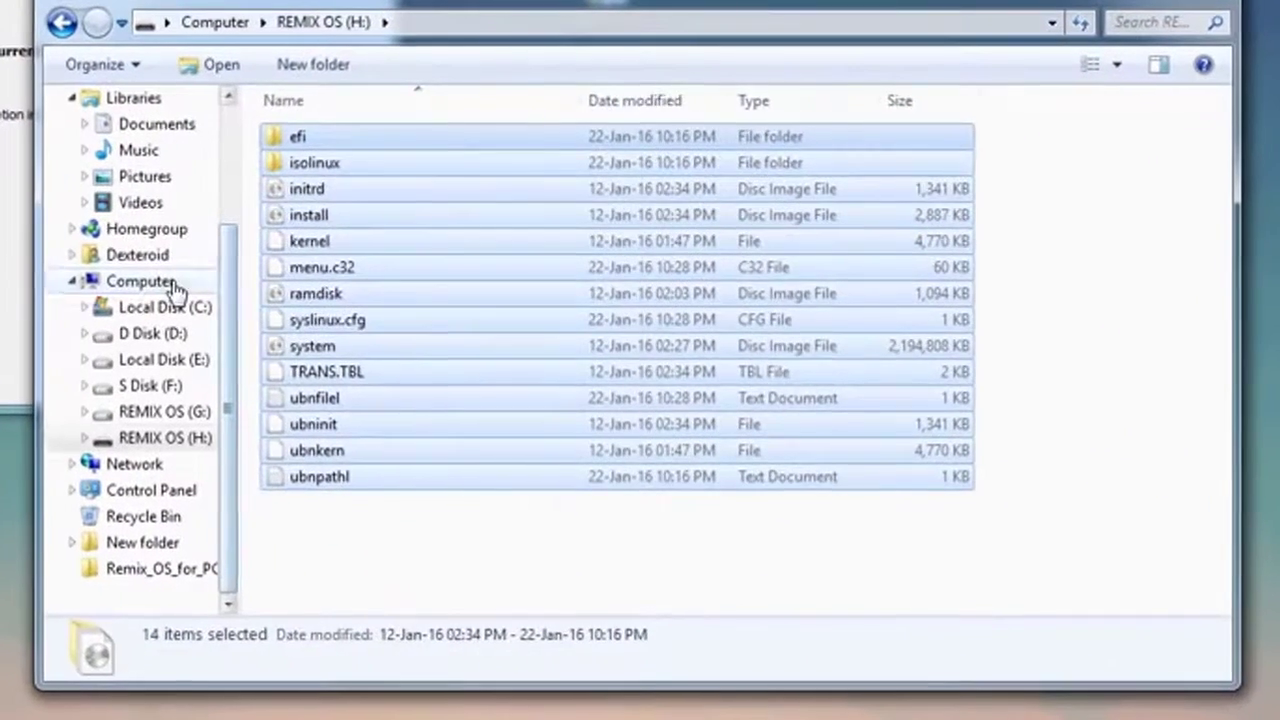
Paste the copied files into the REMIX OS (G:) partition and minimize the copy progress window
{"action": "left_click", "coordinate": [172, 287]}
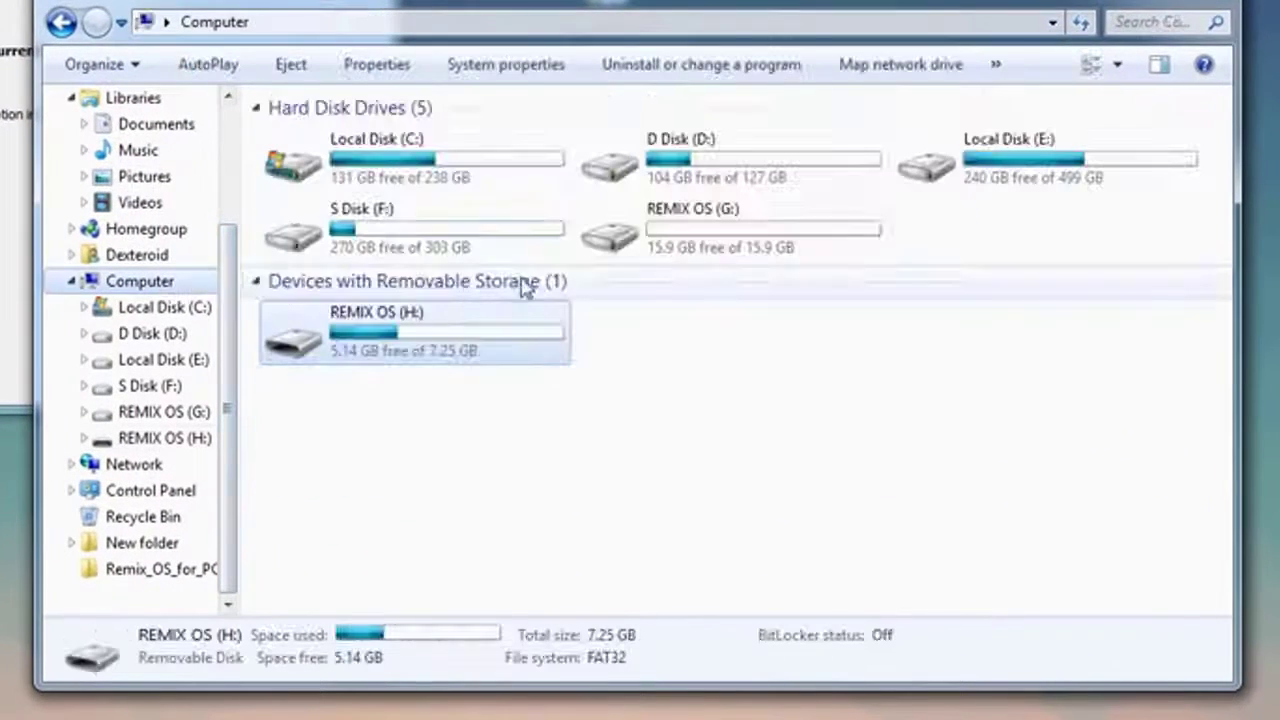
{"action": "left_click", "coordinate": [863, 417]}
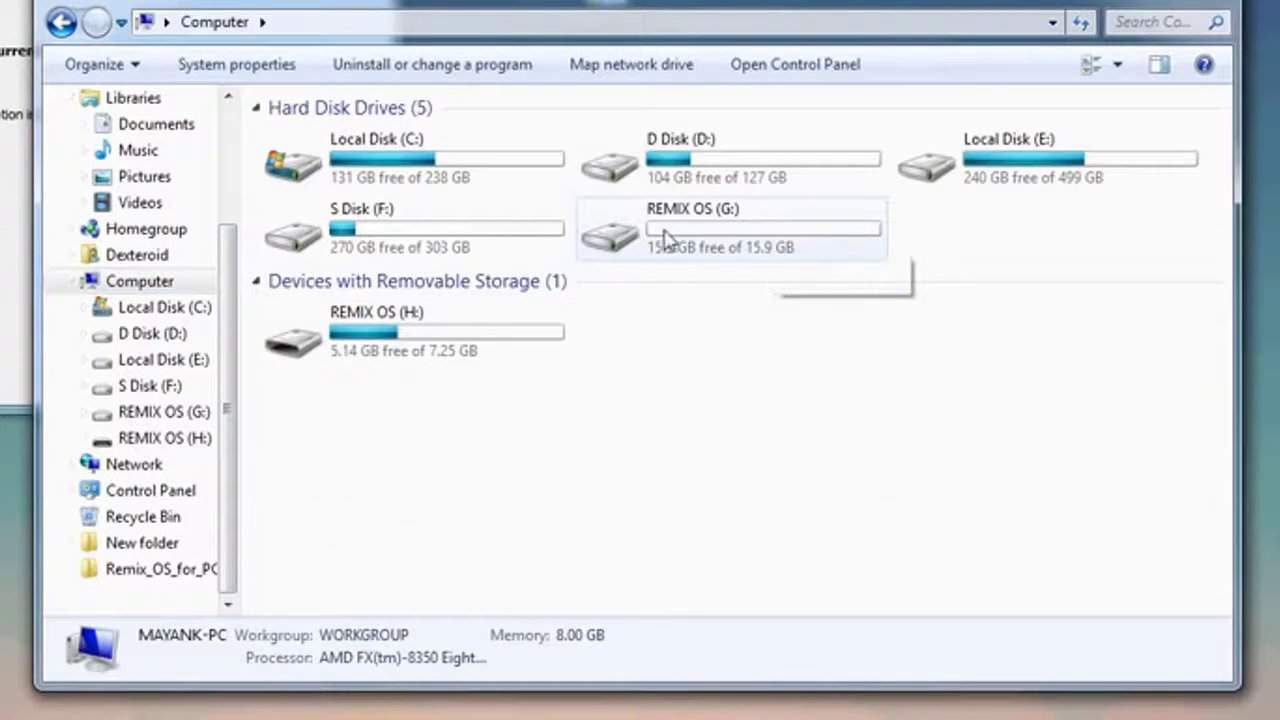
{"action": "double_click", "coordinate": [750, 243]}
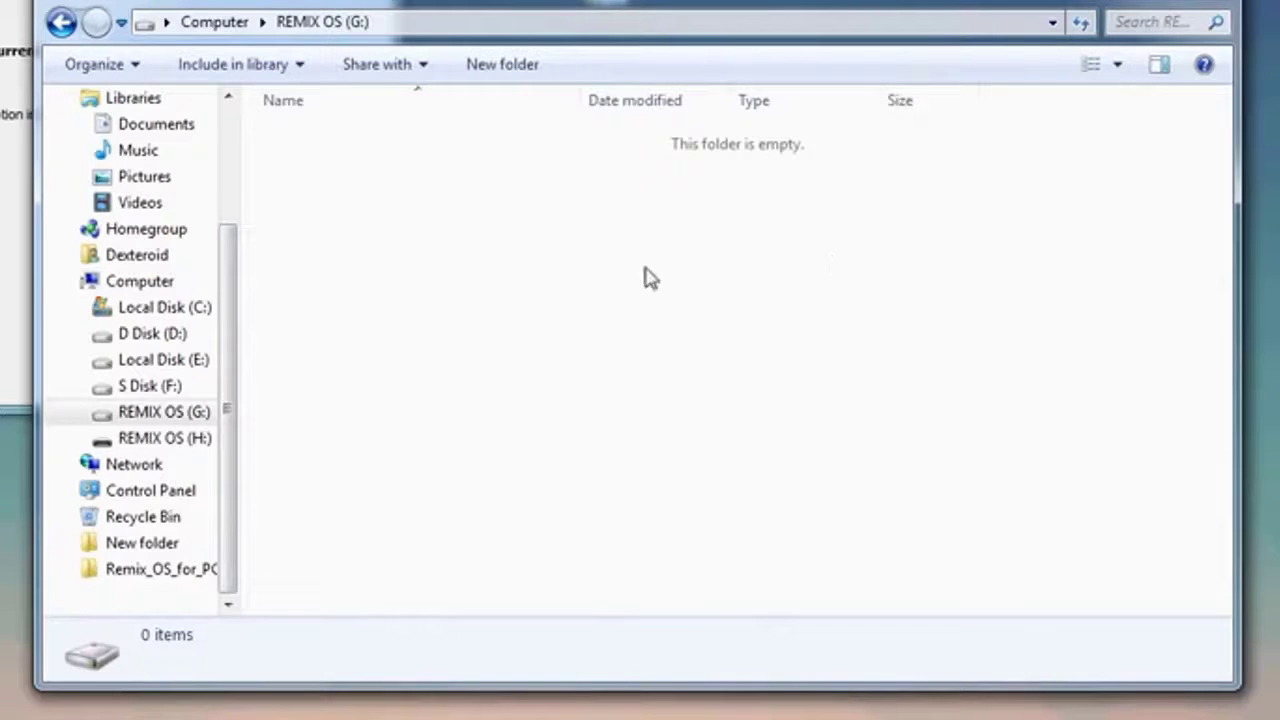
{"action": "right_click", "coordinate": [523, 272]}
{"action": "left_click", "coordinate": [640, 476]}
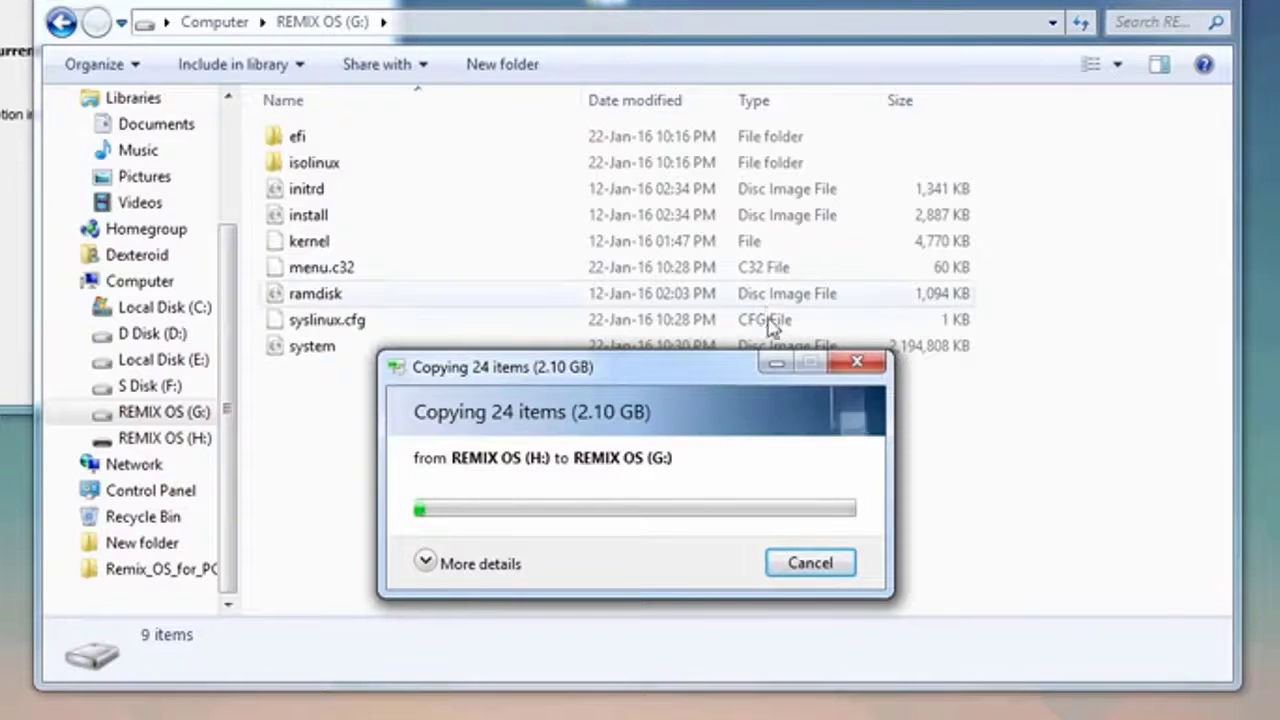
{"action": "left_click", "coordinate": [776, 363]}
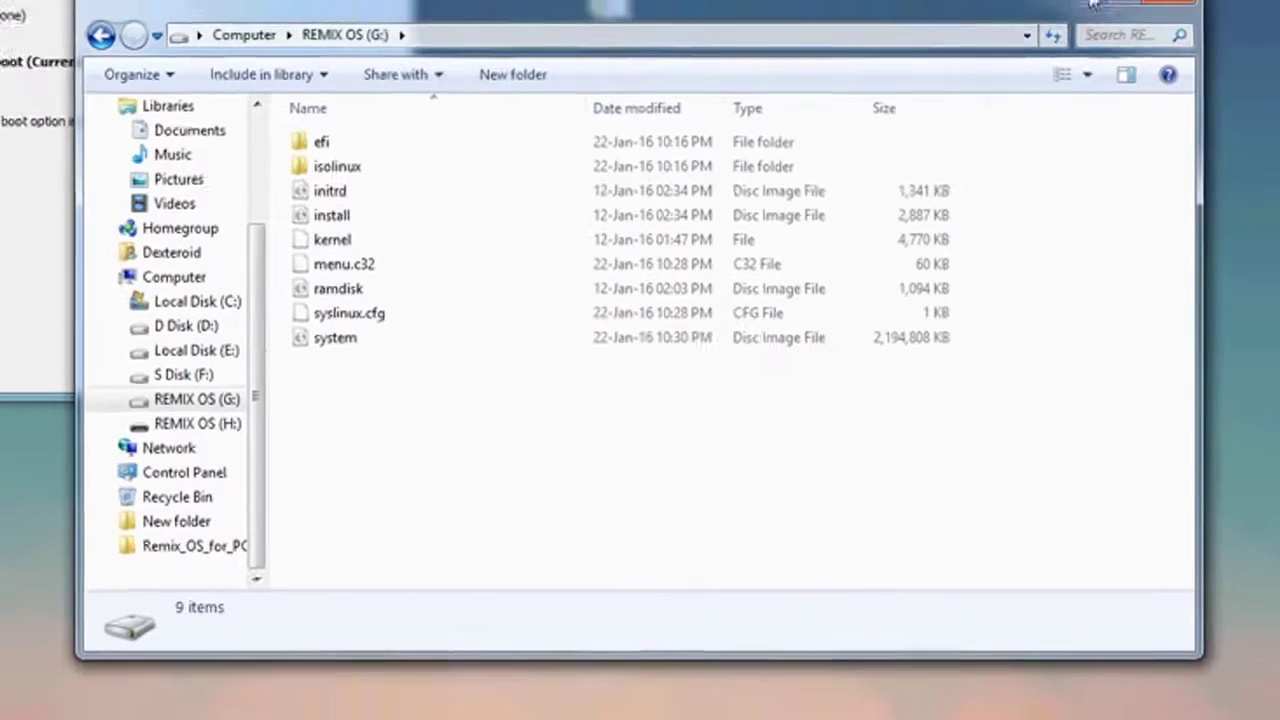
Minimize the folder and USB tool windows, and switch to EasyBCD 2.3
{"action": "left_click", "coordinate": [1093, 5]}
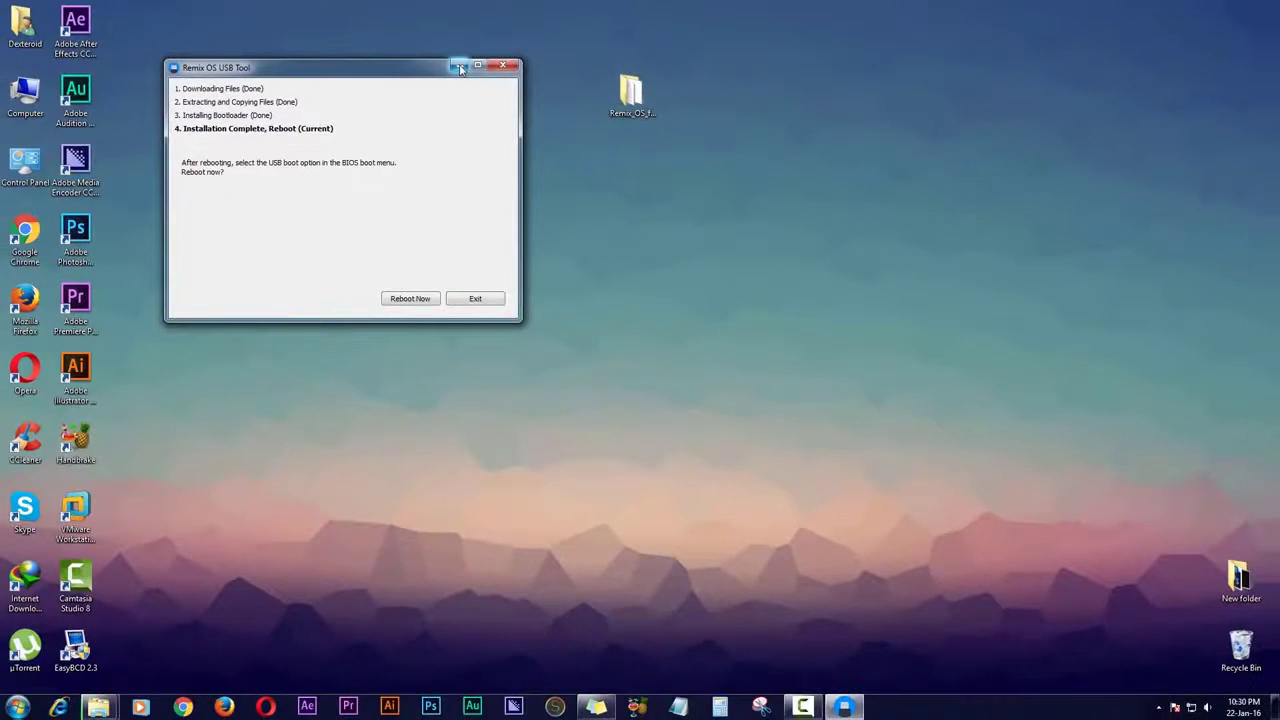
{"action": "left_click", "coordinate": [459, 66]}
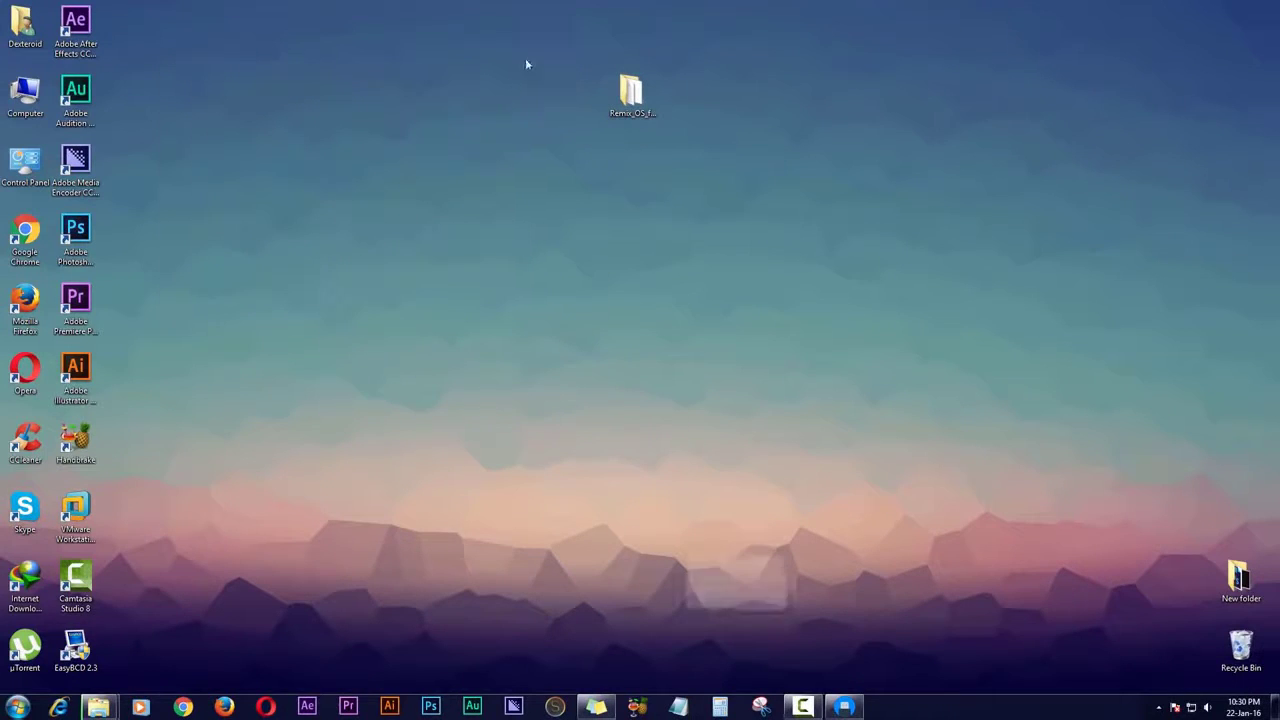
{"action": "left_click", "coordinate": [95, 645]}
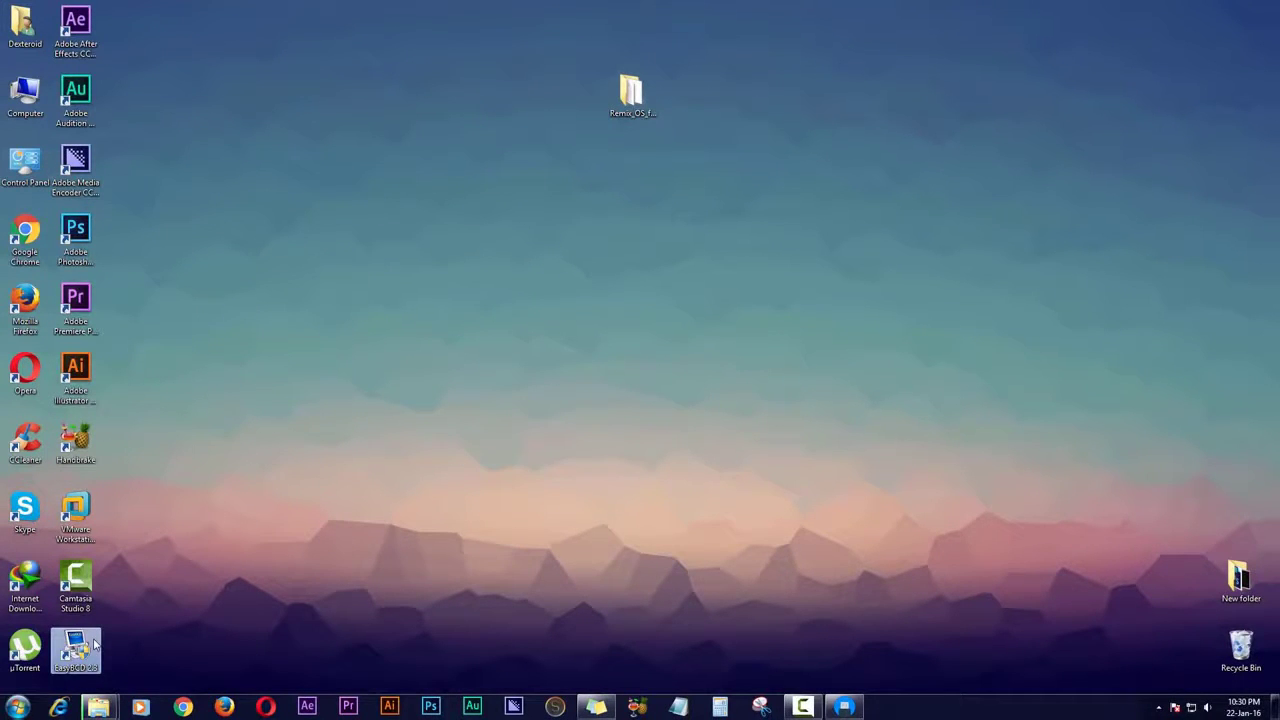
{"action": "left_click", "coordinate": [158, 633]}
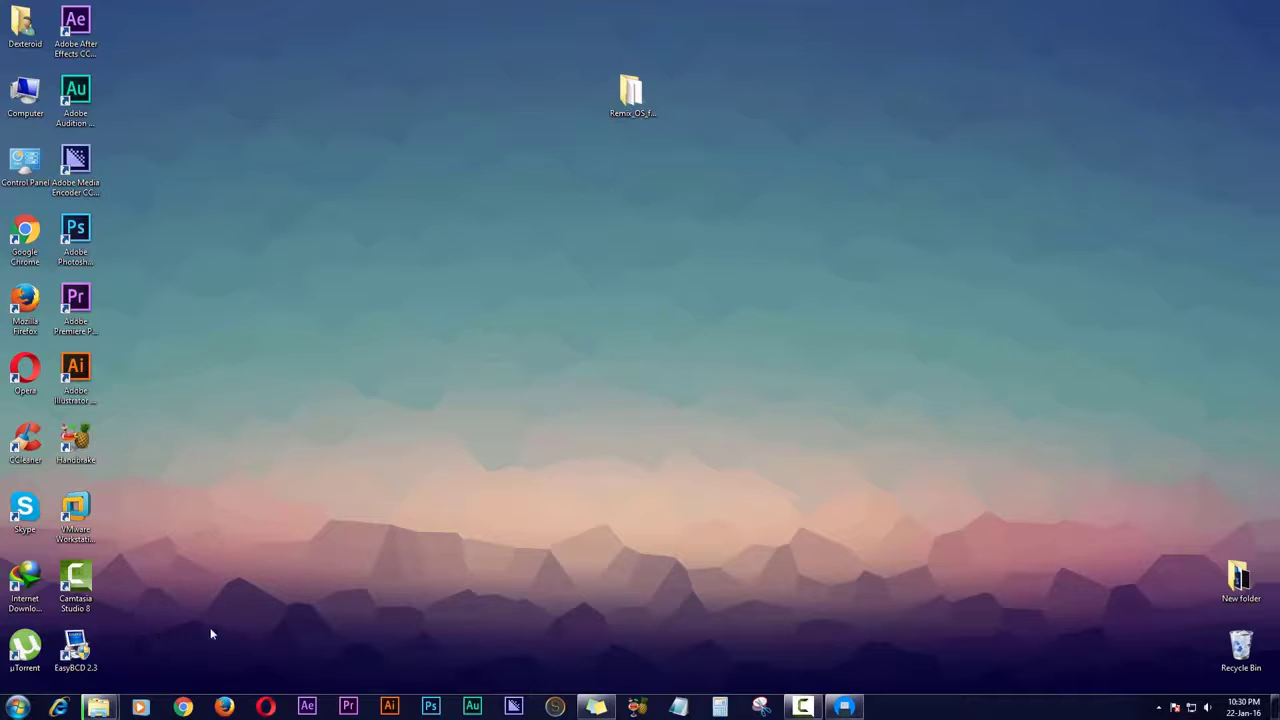
{"action": "double_click", "coordinate": [83, 654]}
{"action": "left_click_drag", "start_coordinate": [622, 190], "coordinate": [578, 164]}
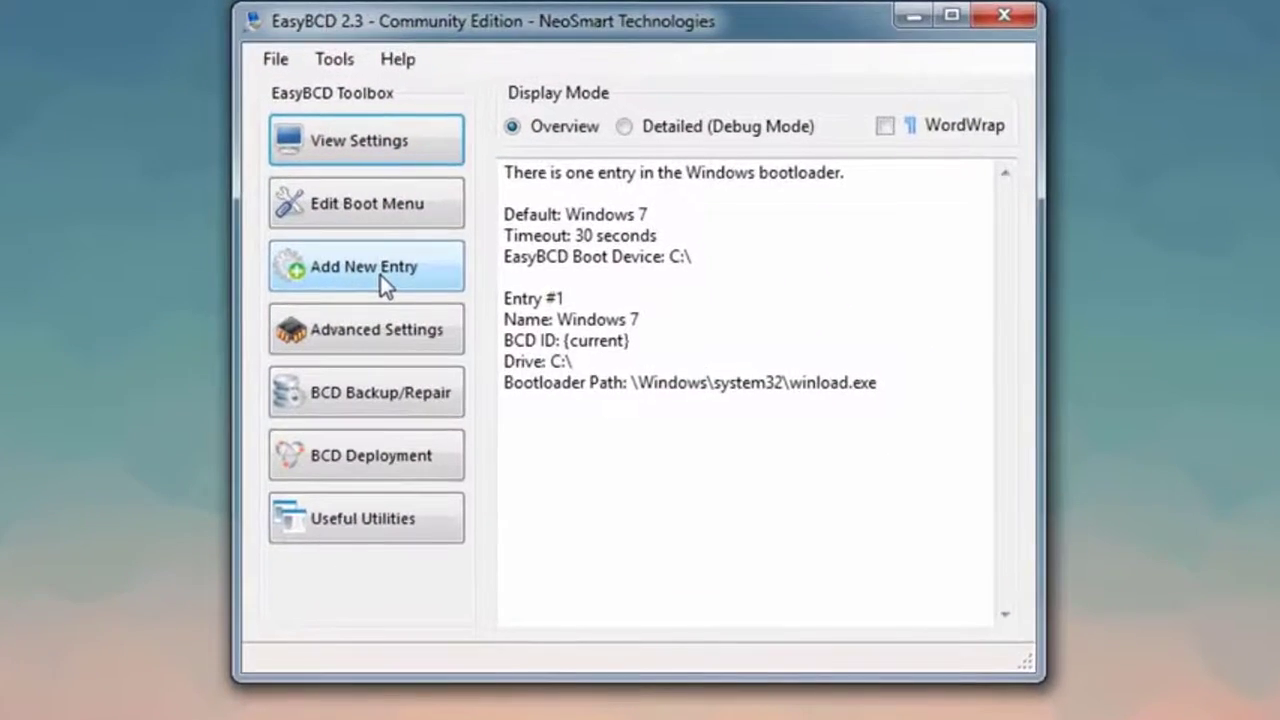
Start a new ISO boot entry and set its path to the Remix OS ISO in the desktop folder
{"action": "left_click", "coordinate": [474, 291]}
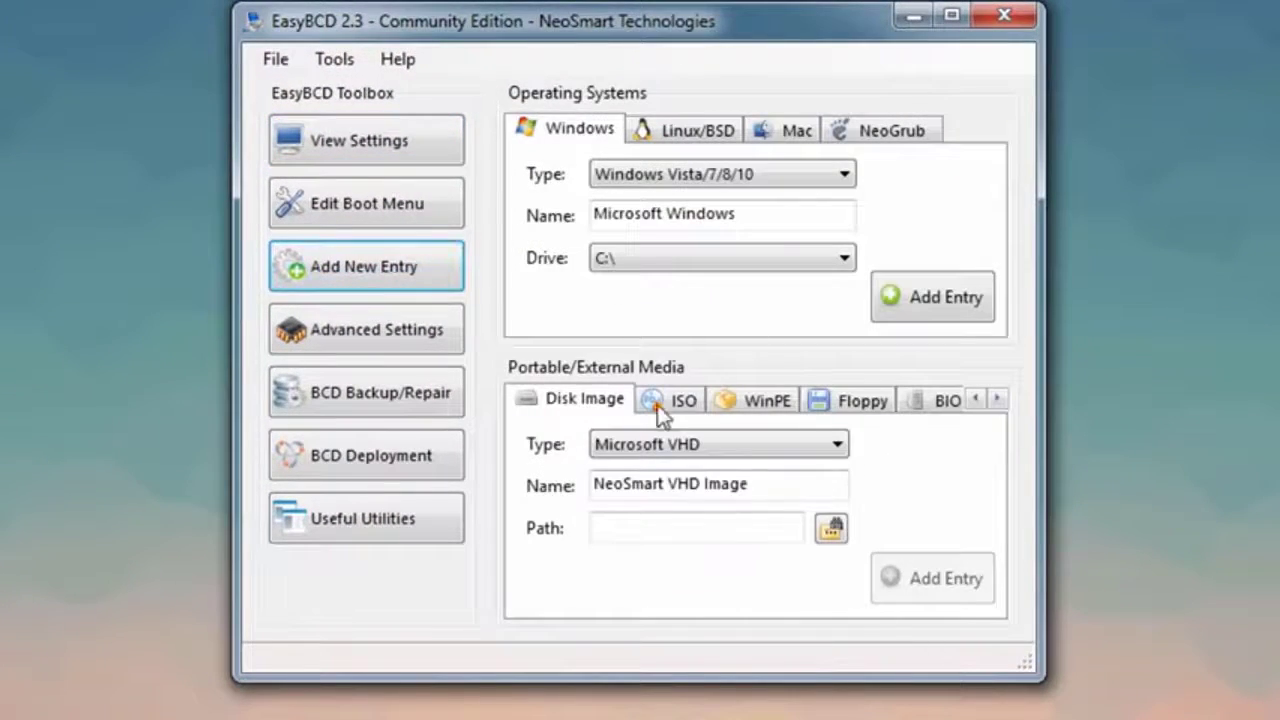
{"action": "left_click", "coordinate": [680, 405]}
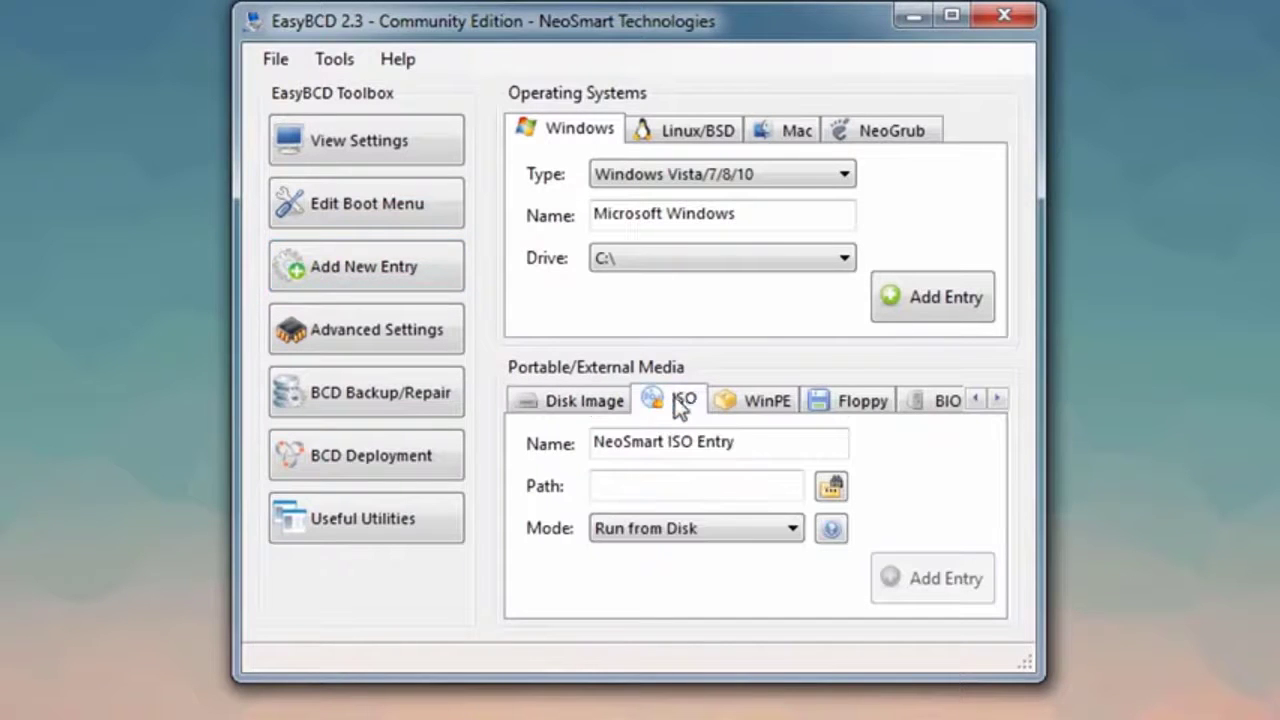
{"action": "left_click", "coordinate": [838, 490]}
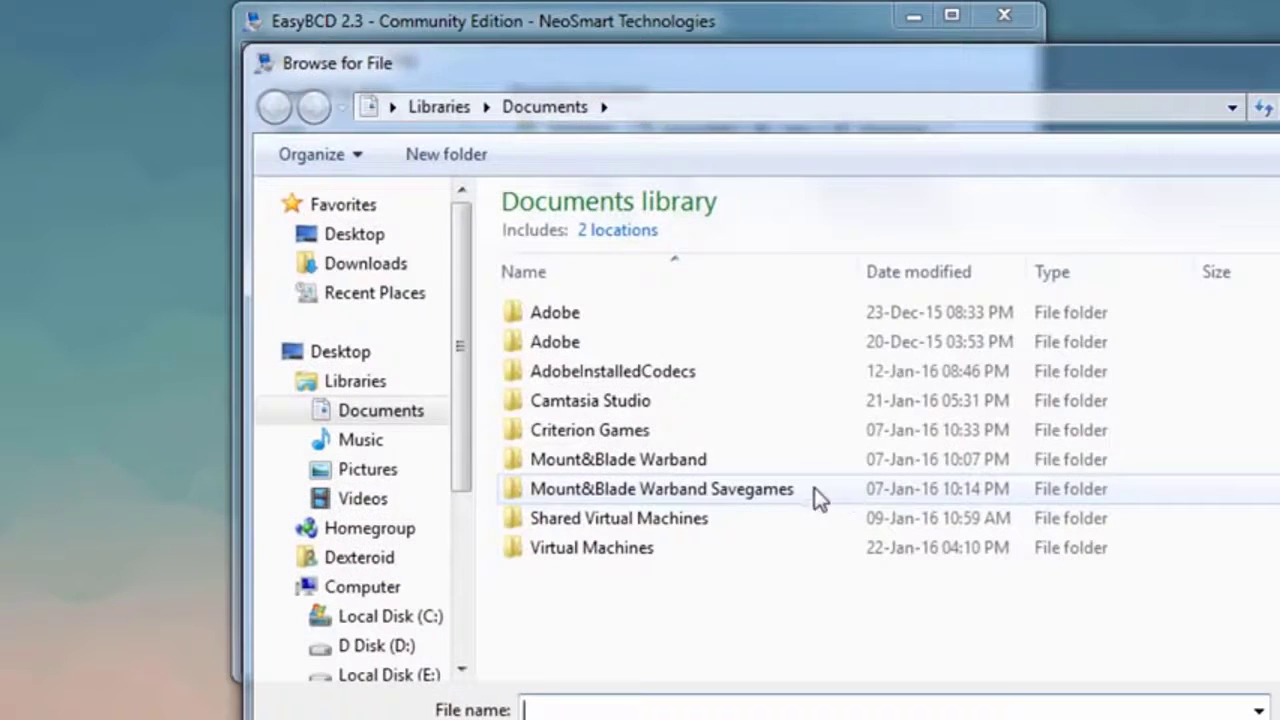
{"action": "left_click", "coordinate": [340, 236]}
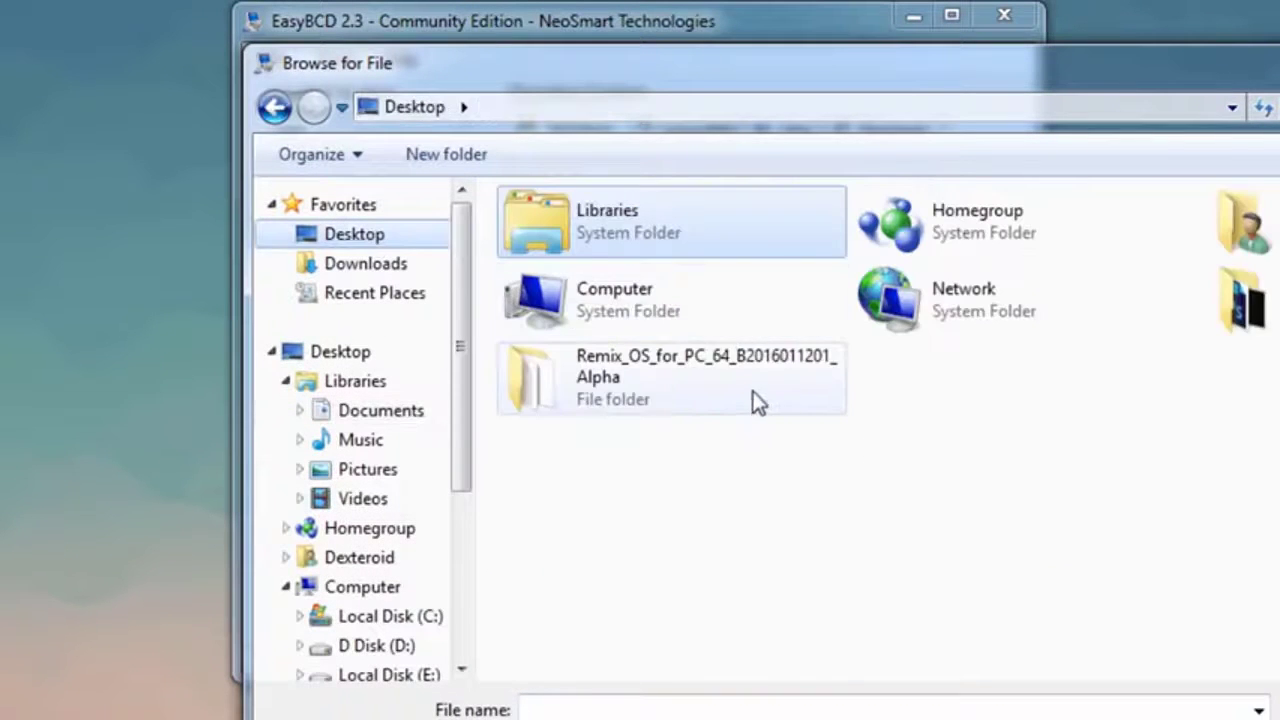
{"action": "double_click", "coordinate": [745, 372]}
{"action": "double_click", "coordinate": [700, 237]}
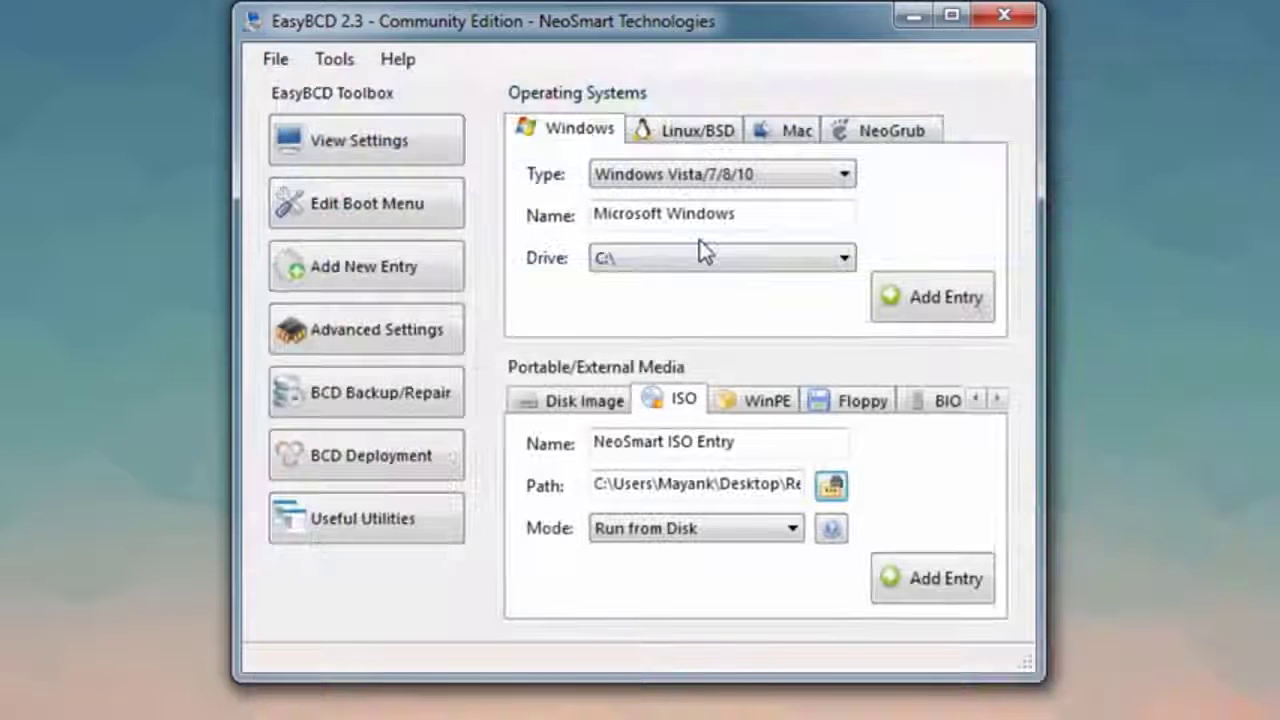
Name the ISO entry Remix OS, add it to the boot menu, and close EasyBCD
{"action": "left_click_drag", "start_coordinate": [749, 441], "coordinate": [465, 437]}
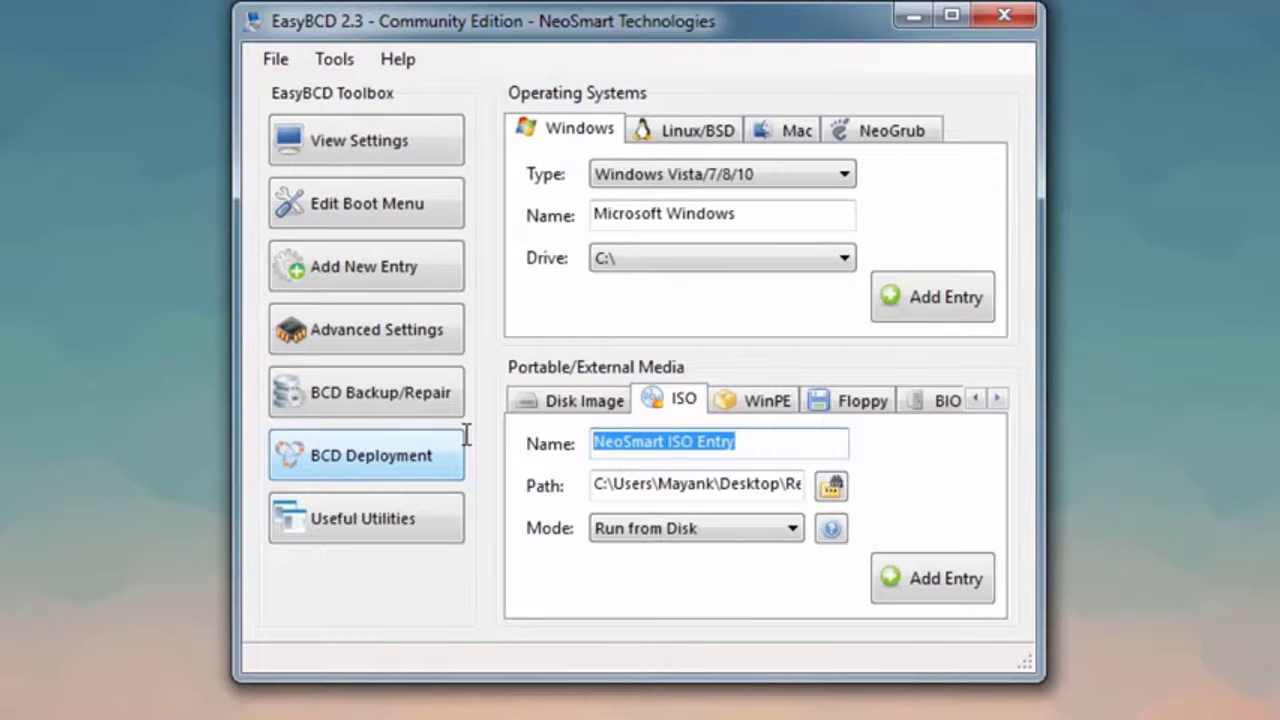
{"action": "type", "text": "RE"}
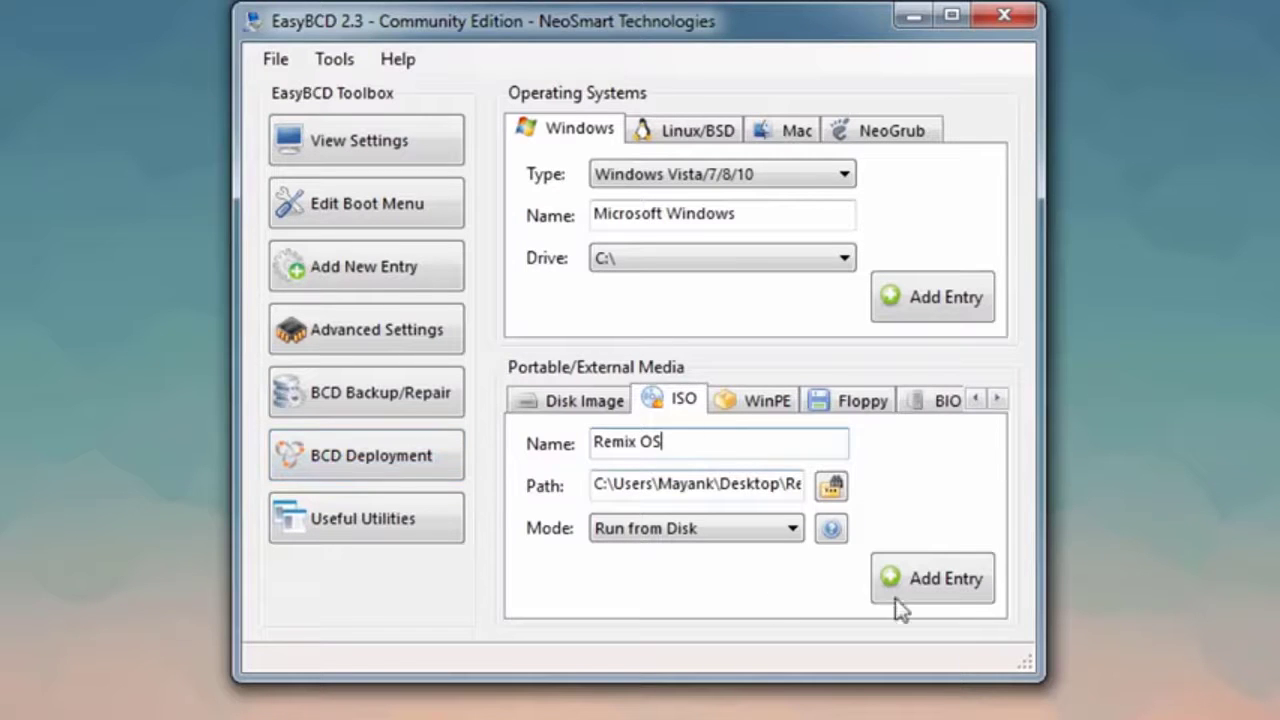
{"action": "left_click", "coordinate": [971, 592]}
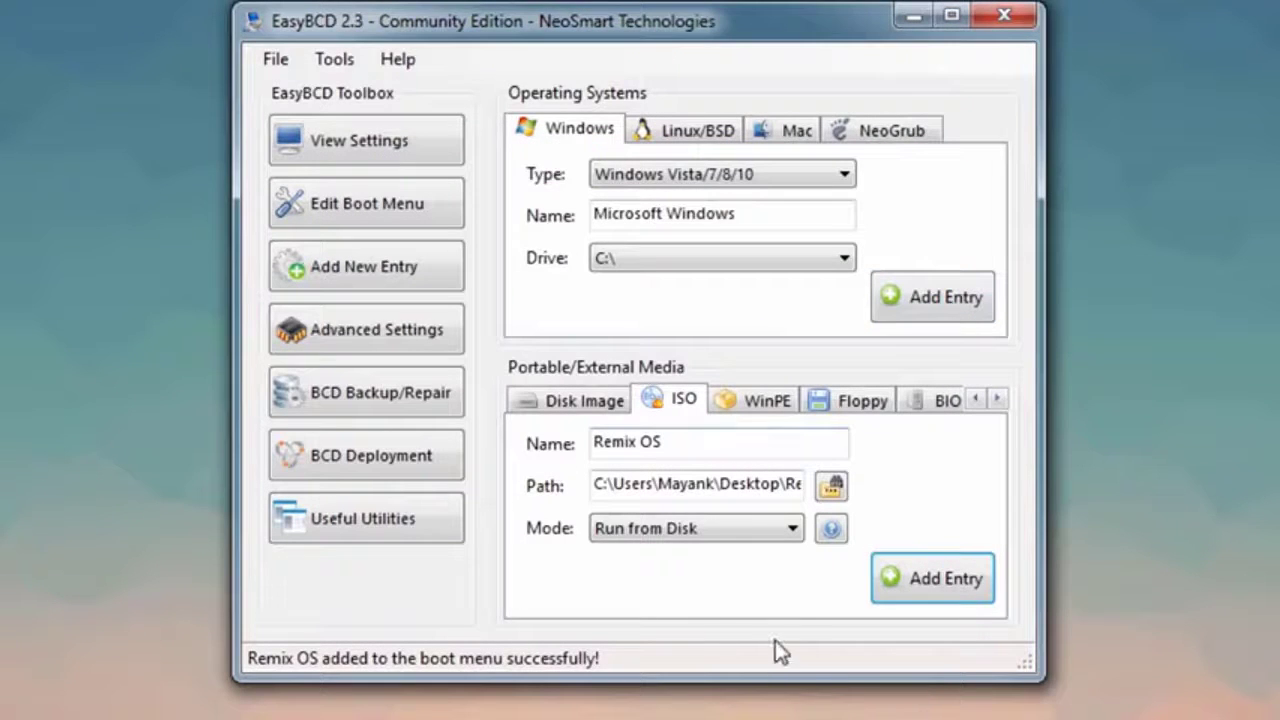
{"action": "left_click", "coordinate": [1005, 18]}
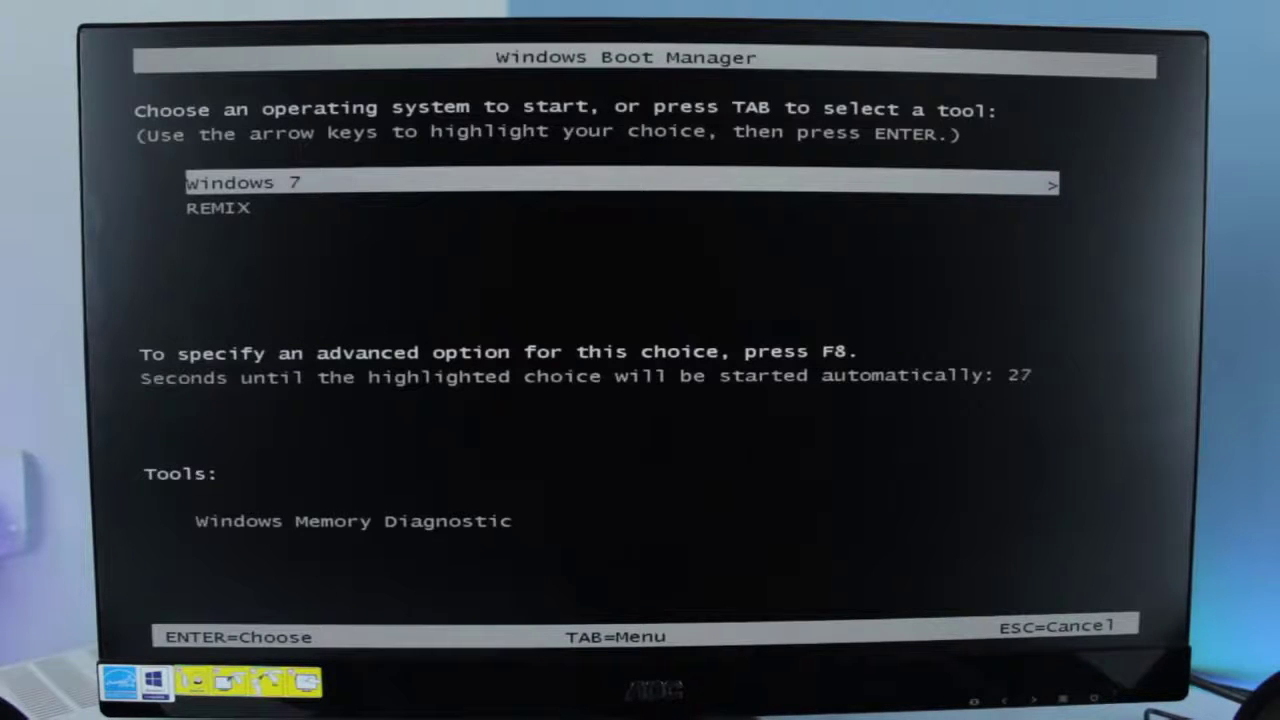
Boot the REMIX entry from Windows Boot Manager and start it in Resident mode
{"action": "key", "text": "Down"}
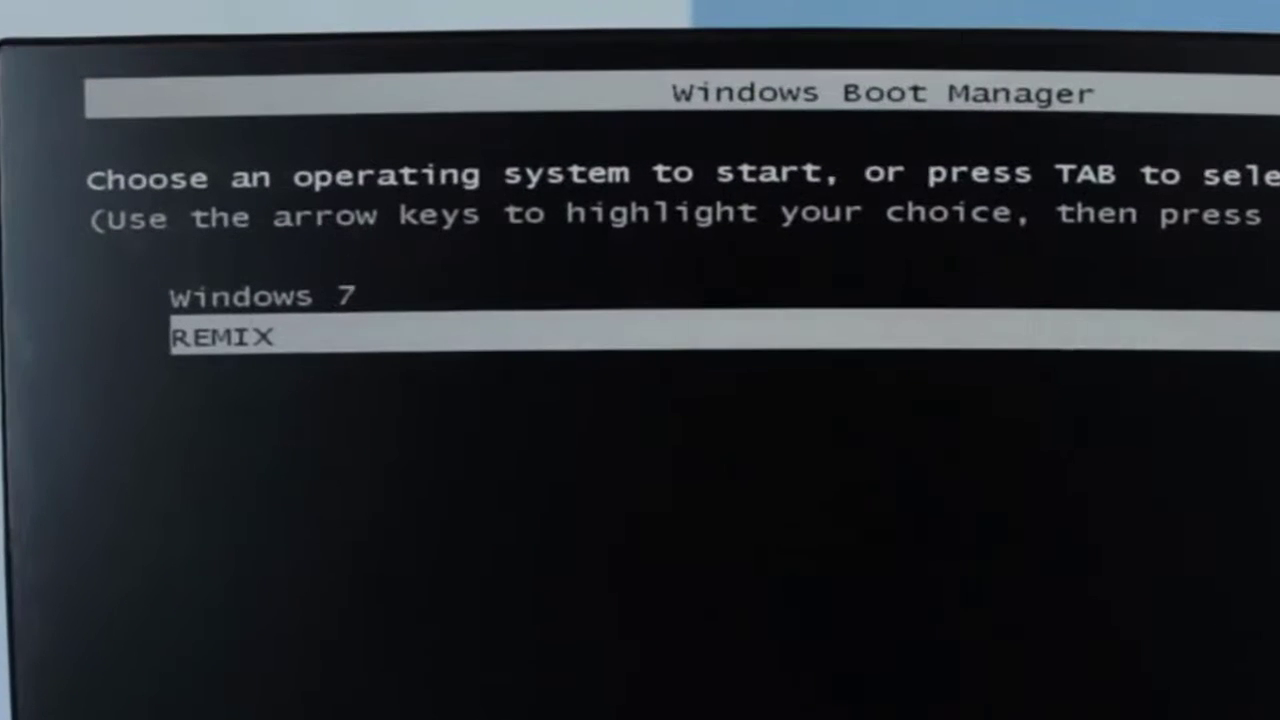
{"action": "key", "text": "Return"}
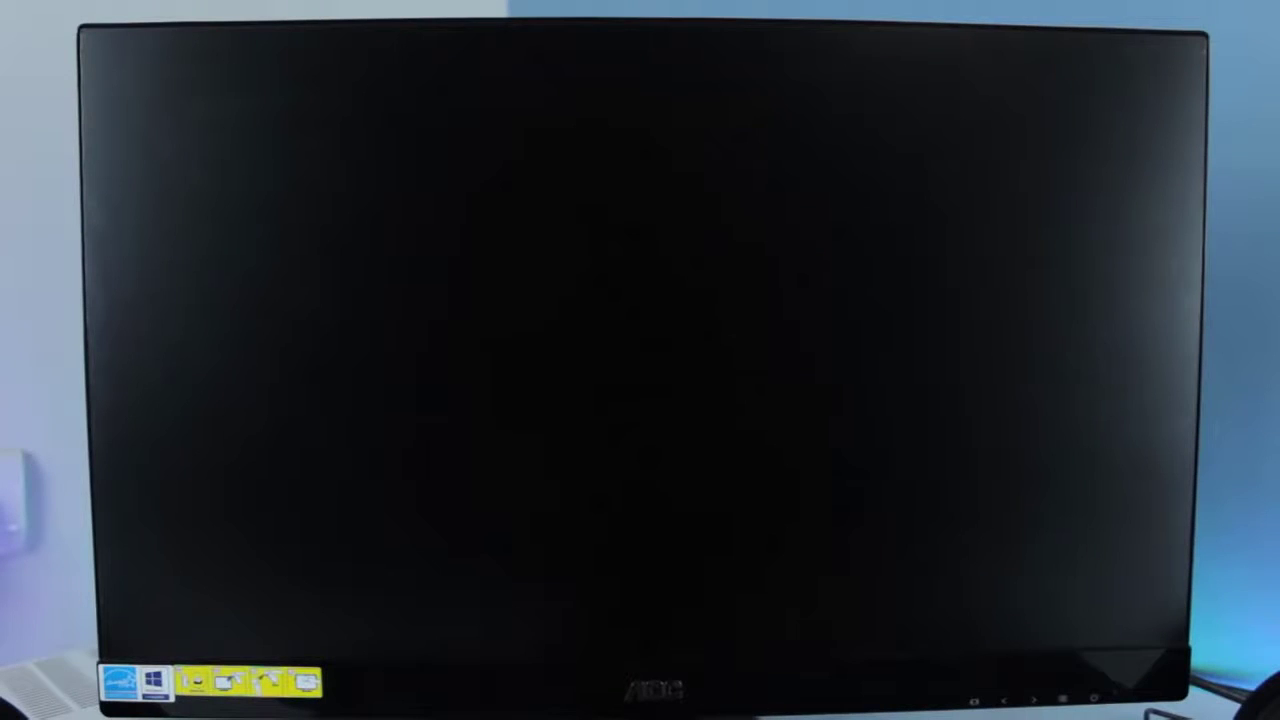
{"action": "key", "text": "Down"}
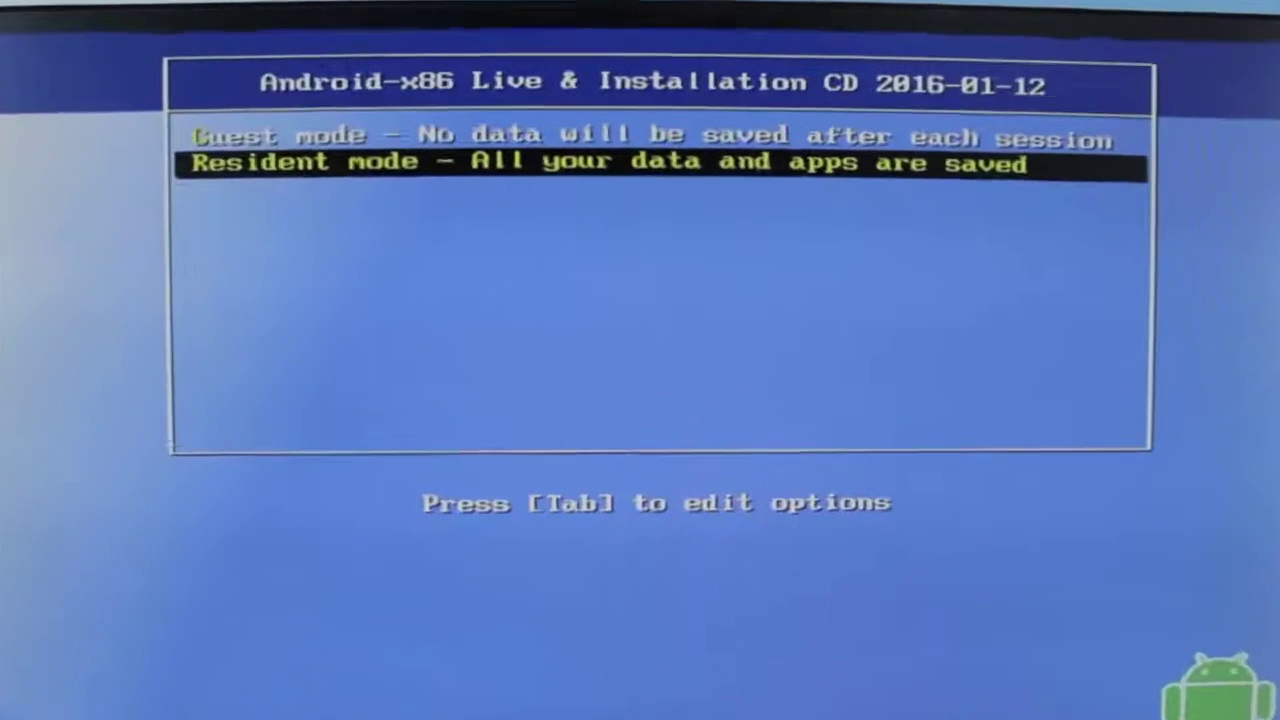
{"action": "key", "text": "Return"}
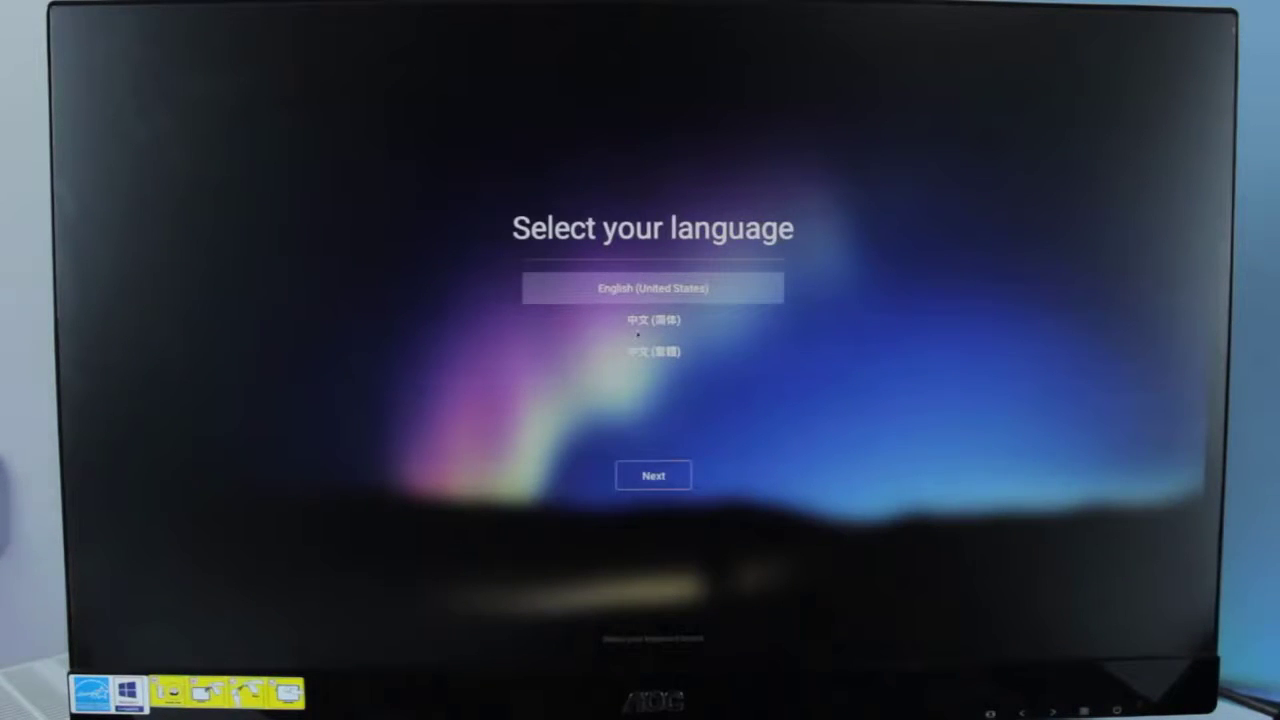
Set the language to English (United States), accept the user agreement, and finish the setup to start Remix OS
{"action": "left_click", "coordinate": [668, 488]}
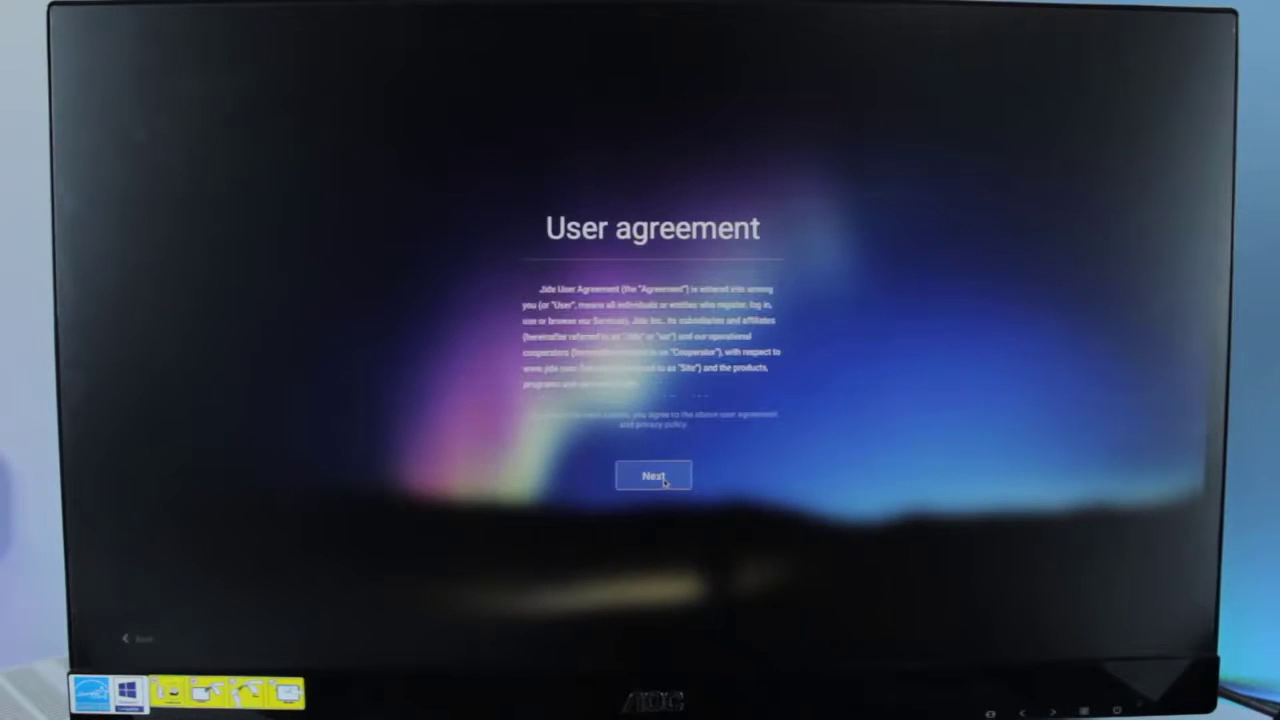
{"action": "left_click", "coordinate": [674, 488]}
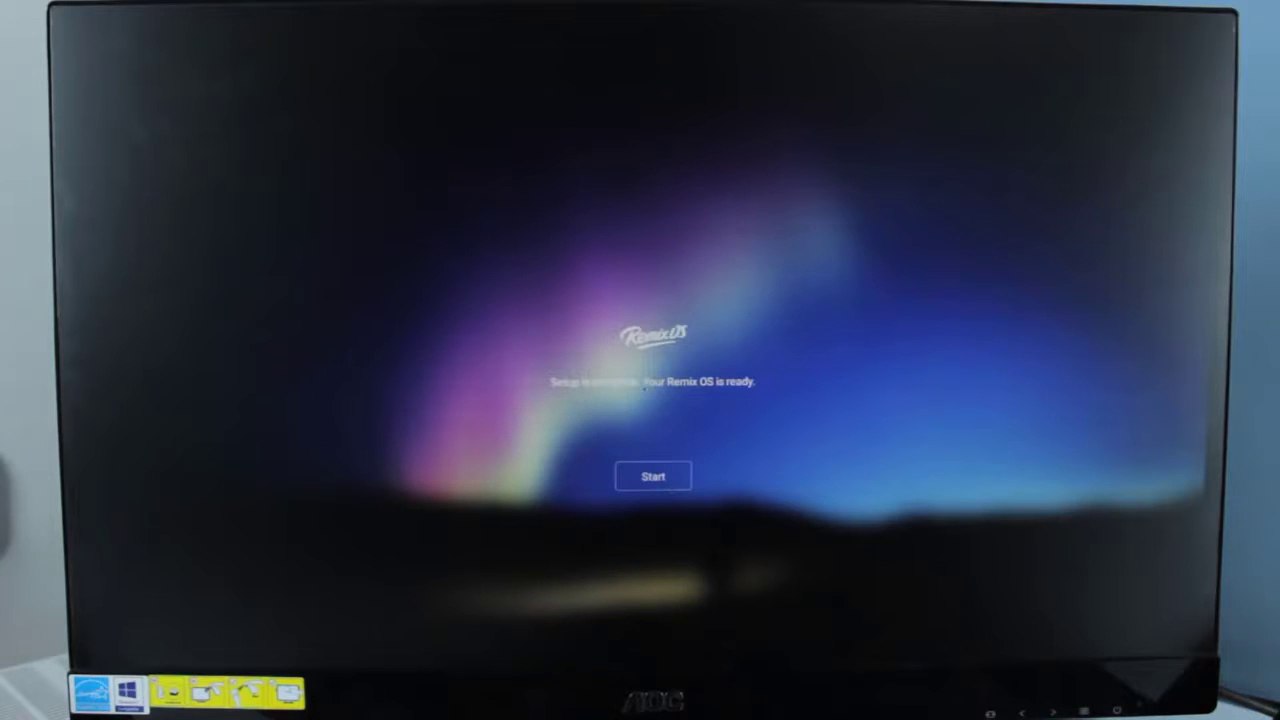
{"action": "left_click", "coordinate": [672, 486]}
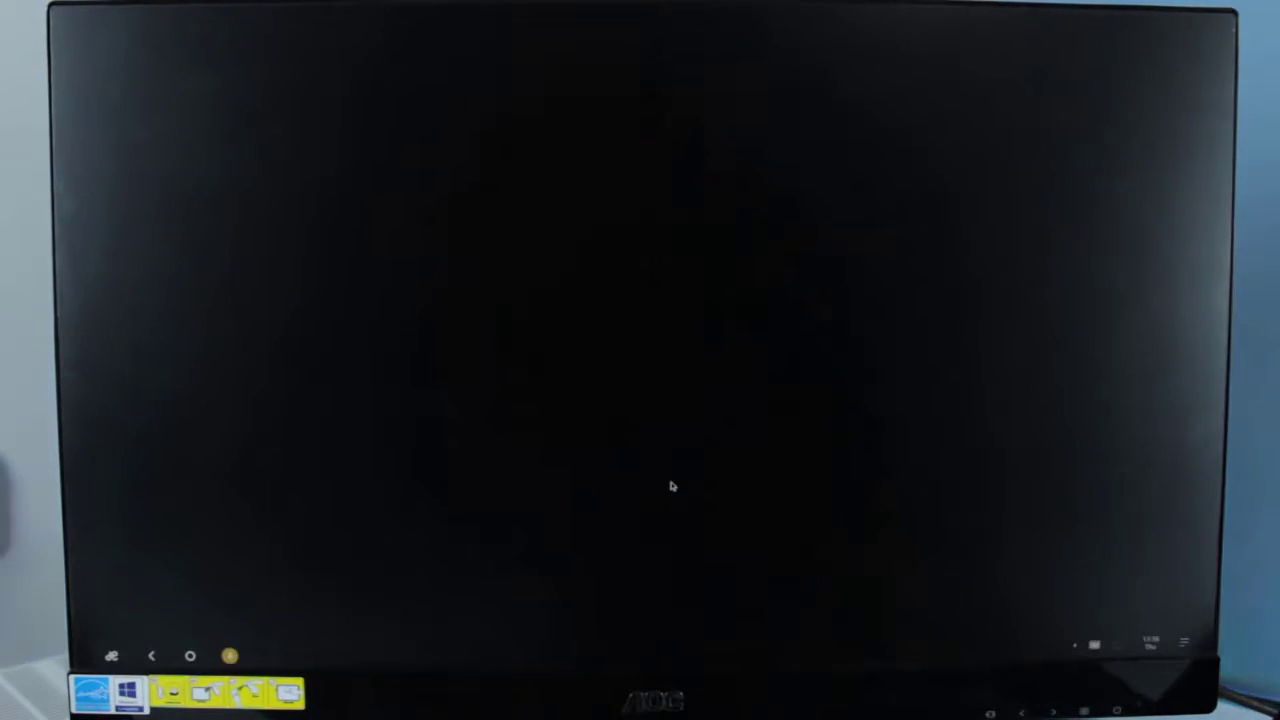